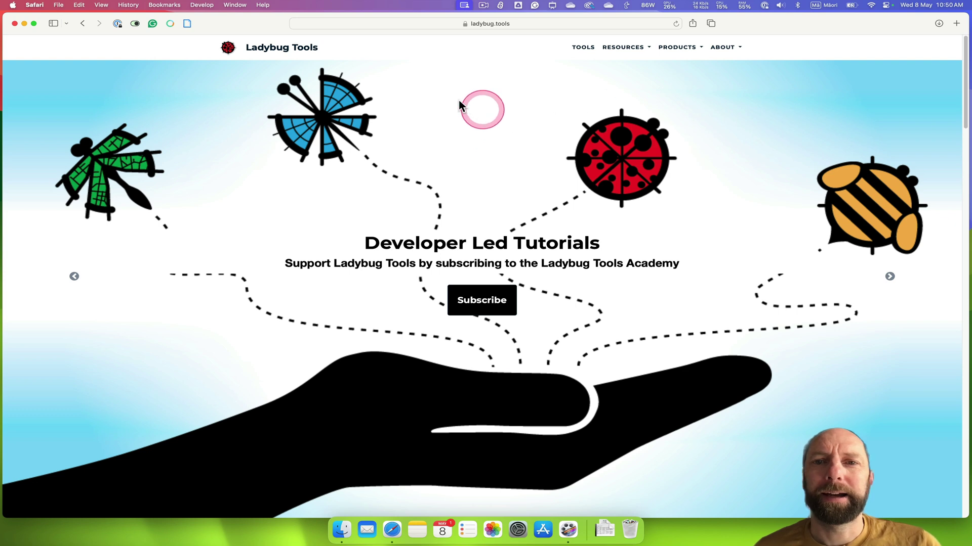
- Open the Ladybug page from the site's tools section and follow its Grasshopper download link to food4Rhino
click(585, 48)
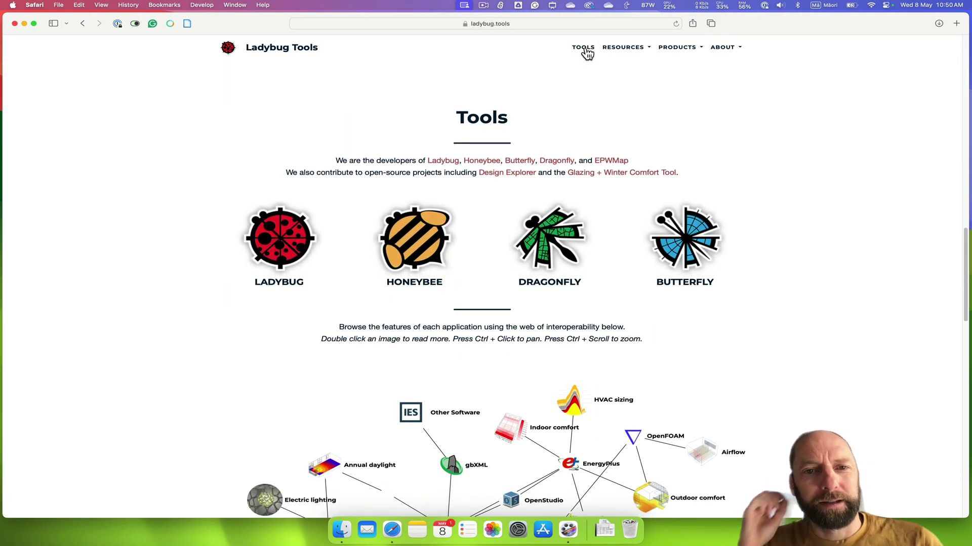
click(286, 255)
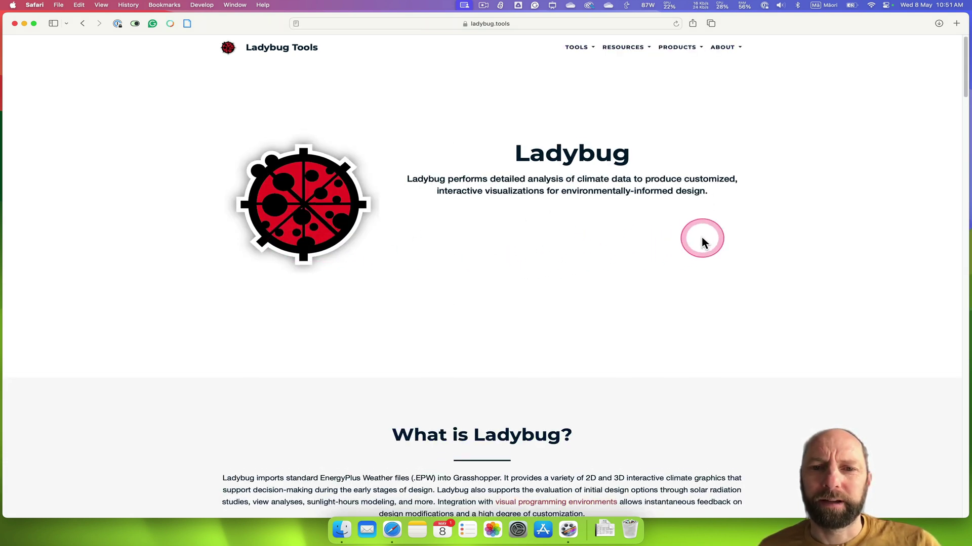
scroll(700, 236, down, 5)
scroll(702, 237, down, 8)
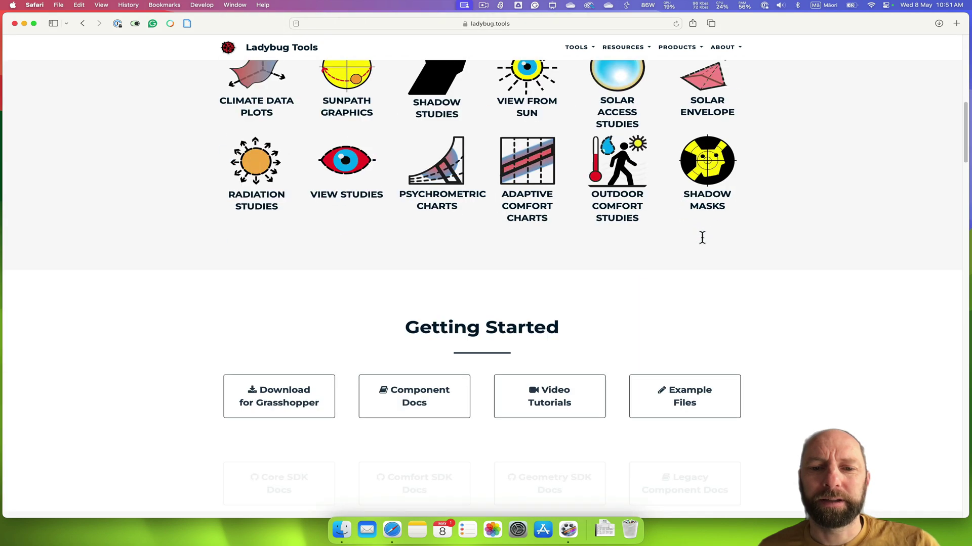
click(287, 298)
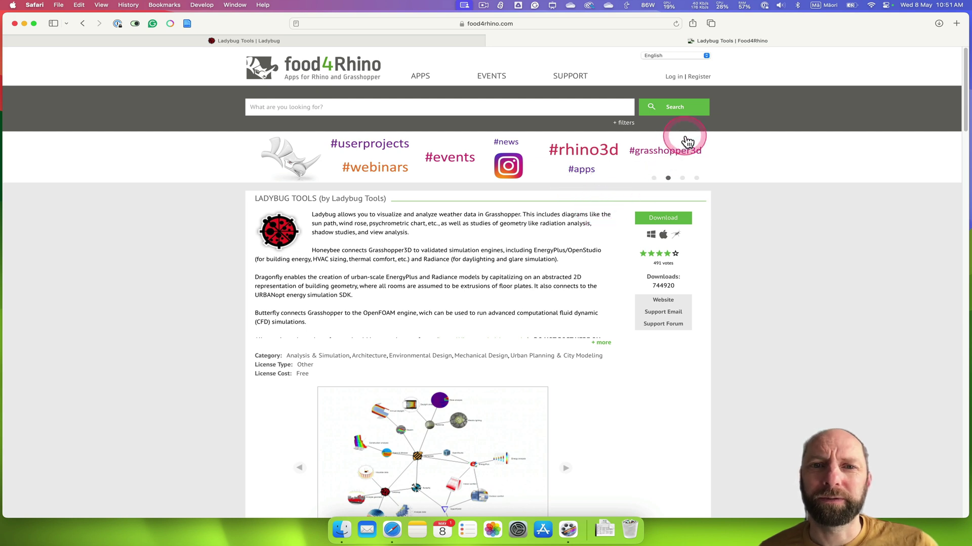
- Log in to food4Rhino with the saved username and password
click(675, 80)
key(Return)
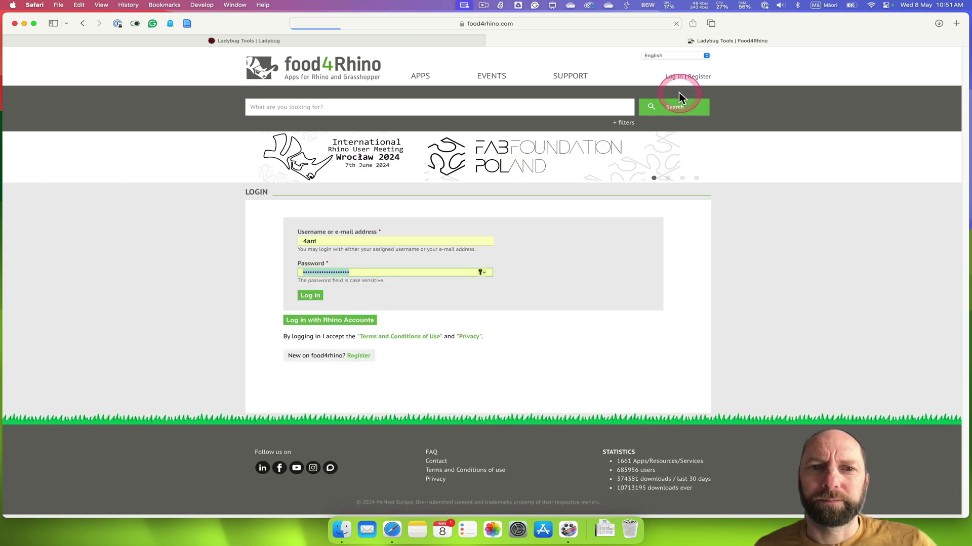
- Download the Ladybug Tools 1.8.0 release from the plugin's Downloads table
scroll(605, 232, down, 3)
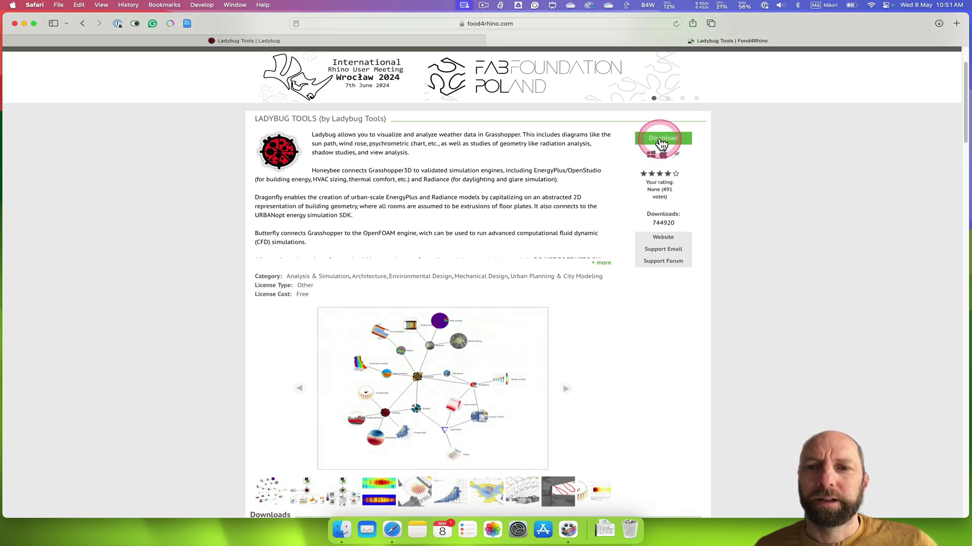
scroll(597, 202, down, 3)
scroll(594, 195, down, 9)
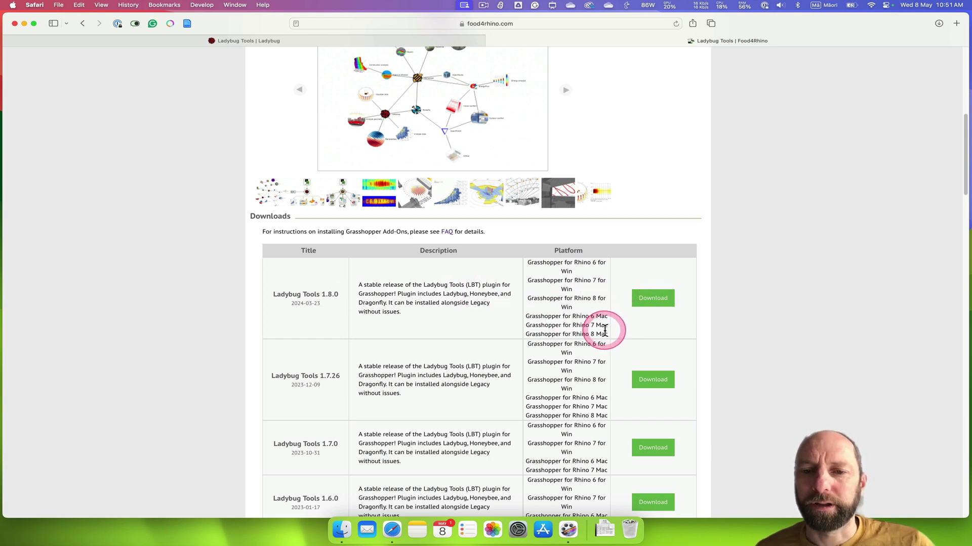
click(653, 304)
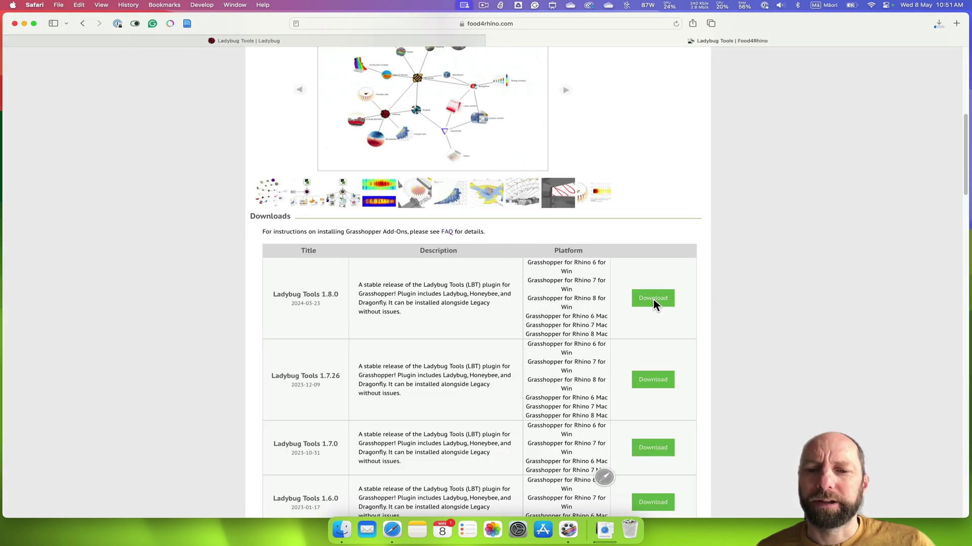
click(654, 299)
scroll(650, 299, down, 5)
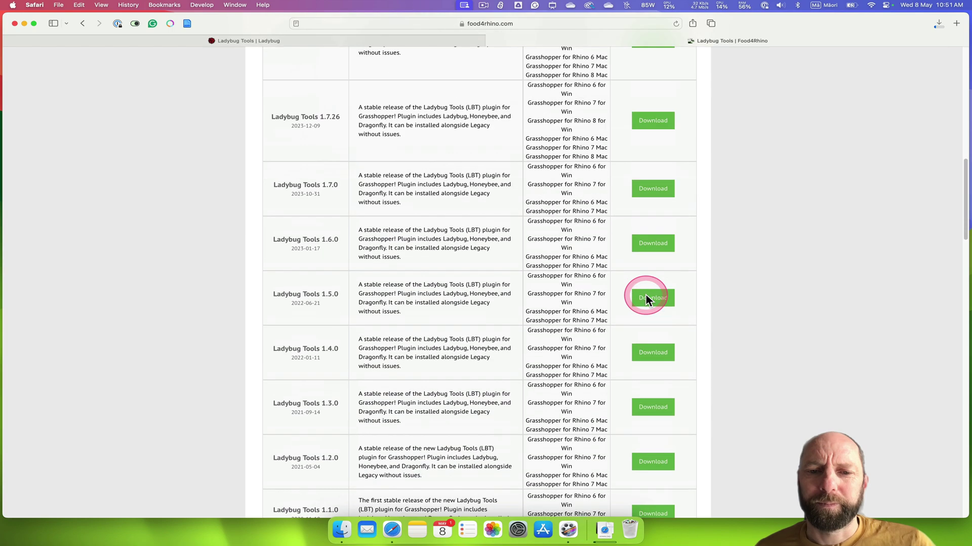
scroll(647, 300, down, 12)
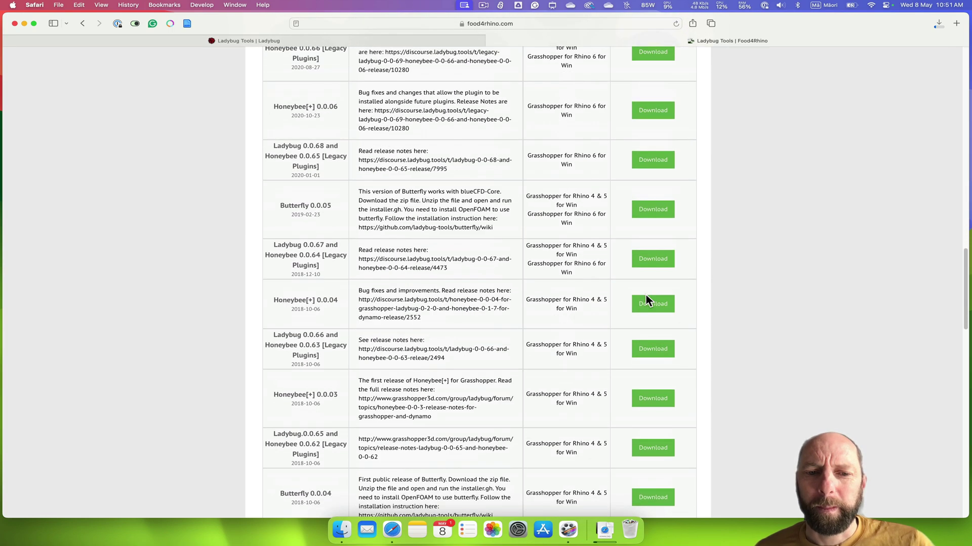
scroll(647, 300, up, 20)
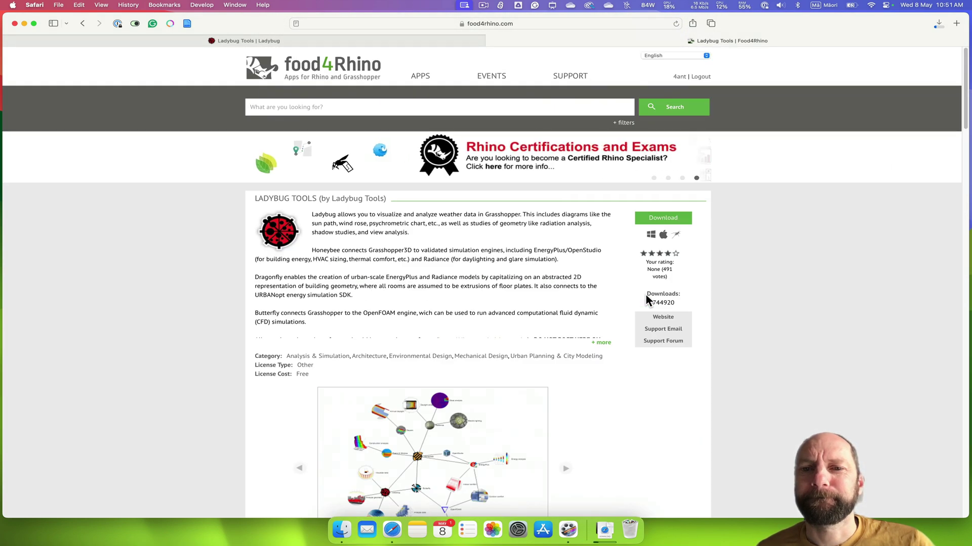
click(646, 300)
click(635, 487)
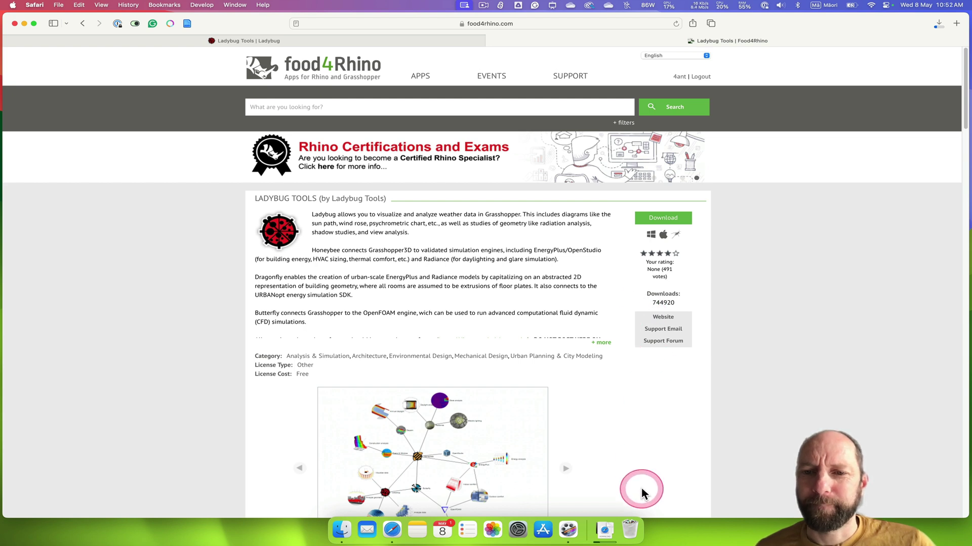
click(663, 318)
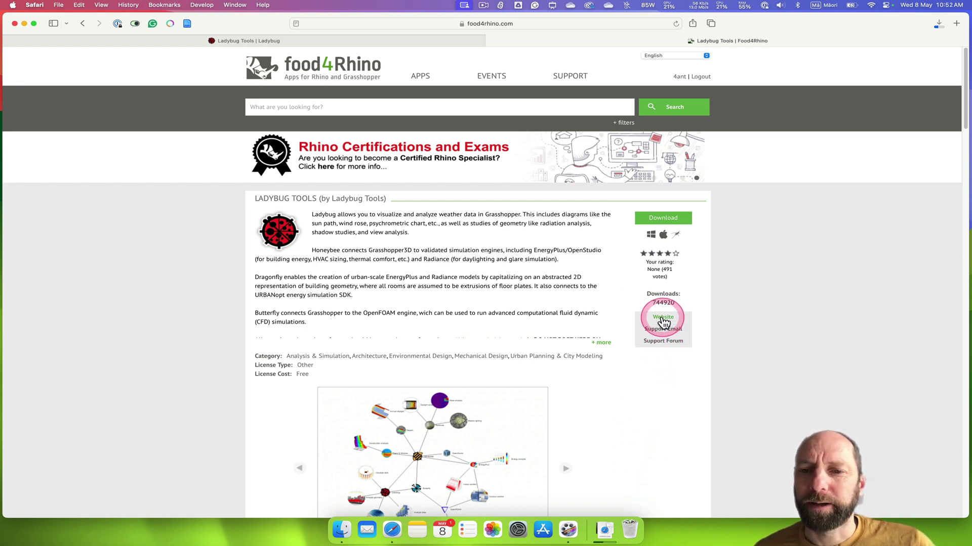
click(662, 320)
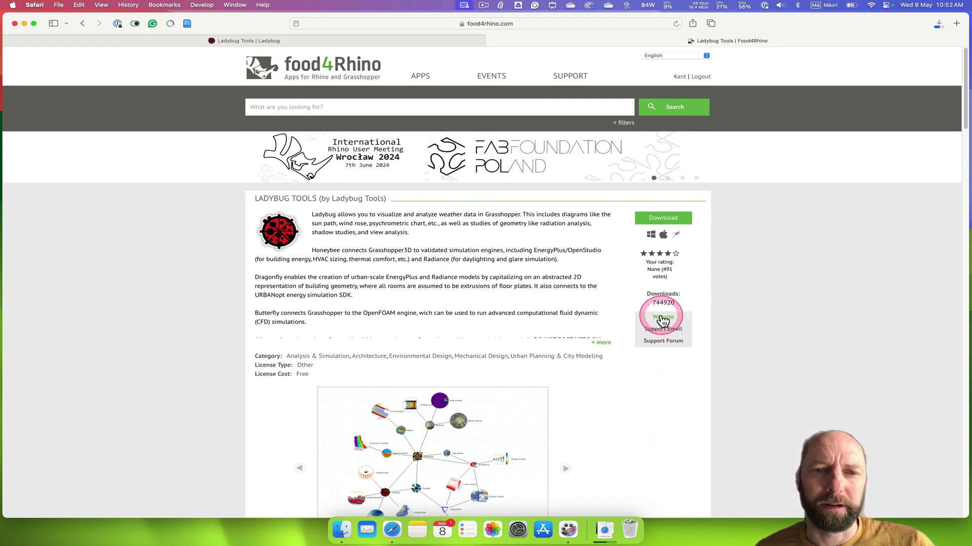
- Return to the Ladybug website and review the Getting Started resources
click(398, 42)
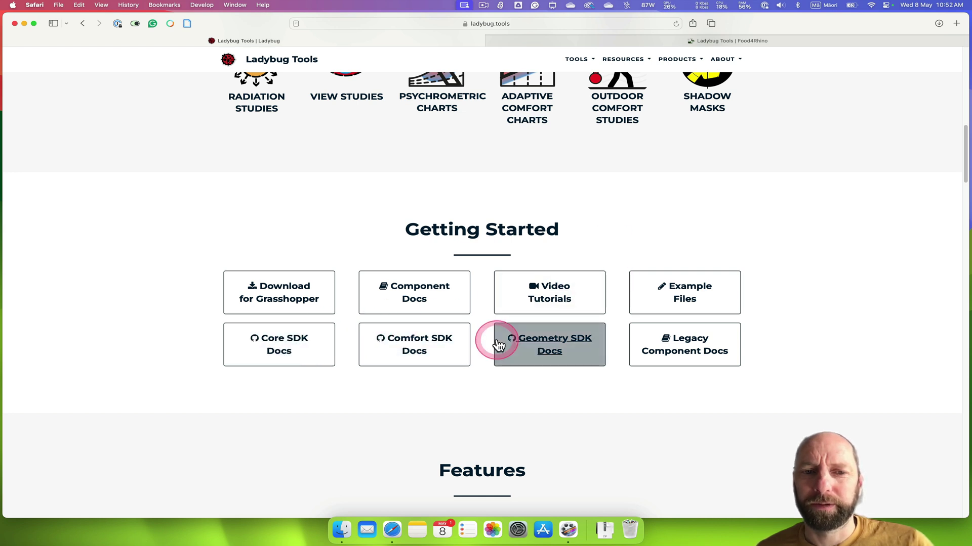
scroll(775, 349, down, 1)
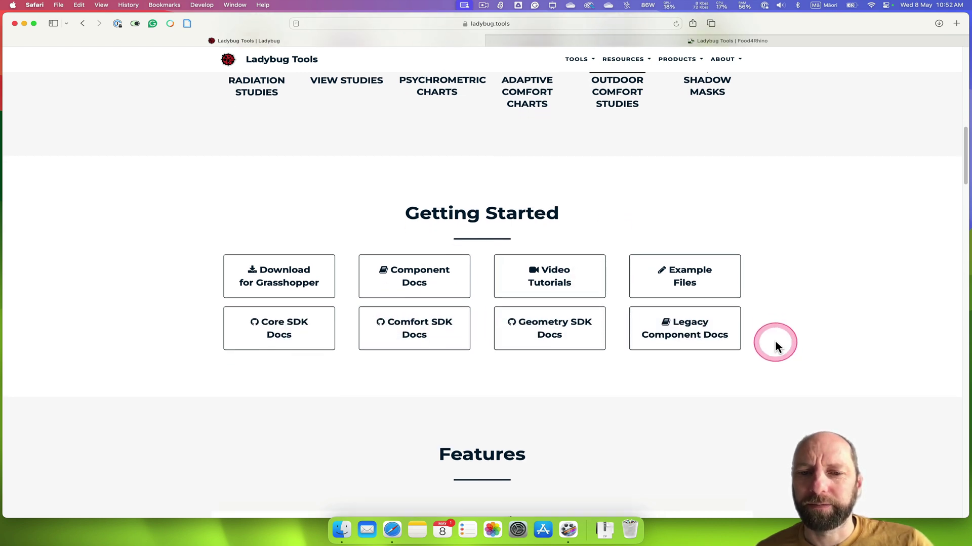
scroll(777, 346, down, 2)
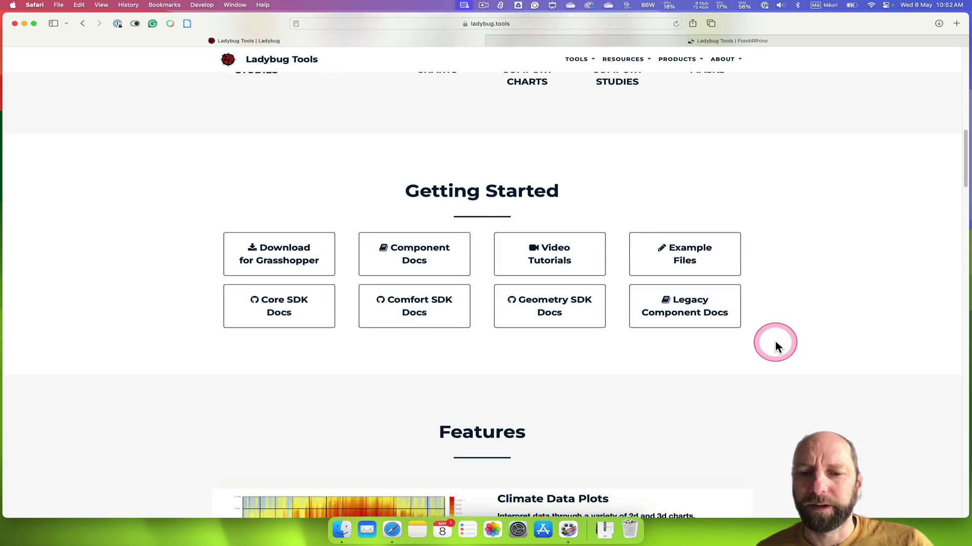
- Switch to Finder and open the downloaded ladybug-tools-1-8-0 folder
click(604, 535)
click(598, 503)
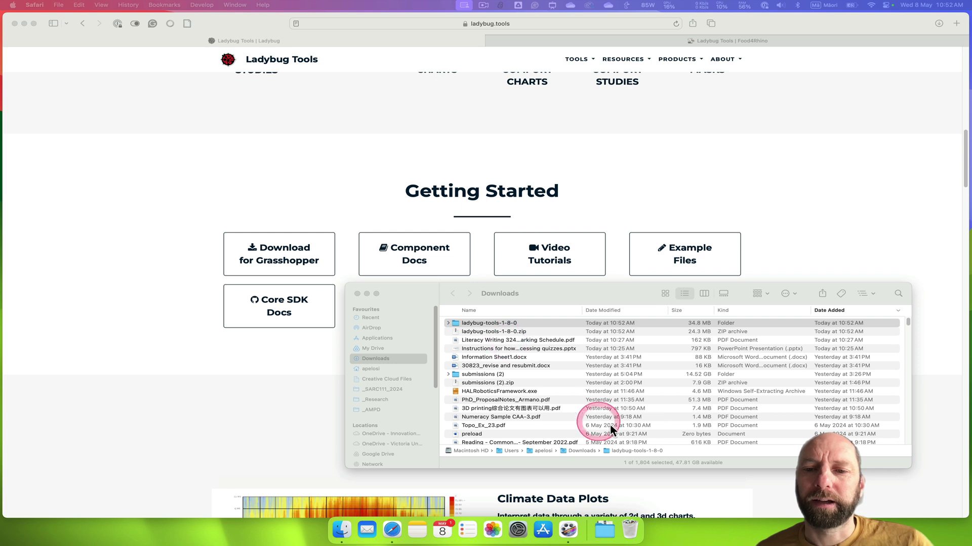
click(498, 325)
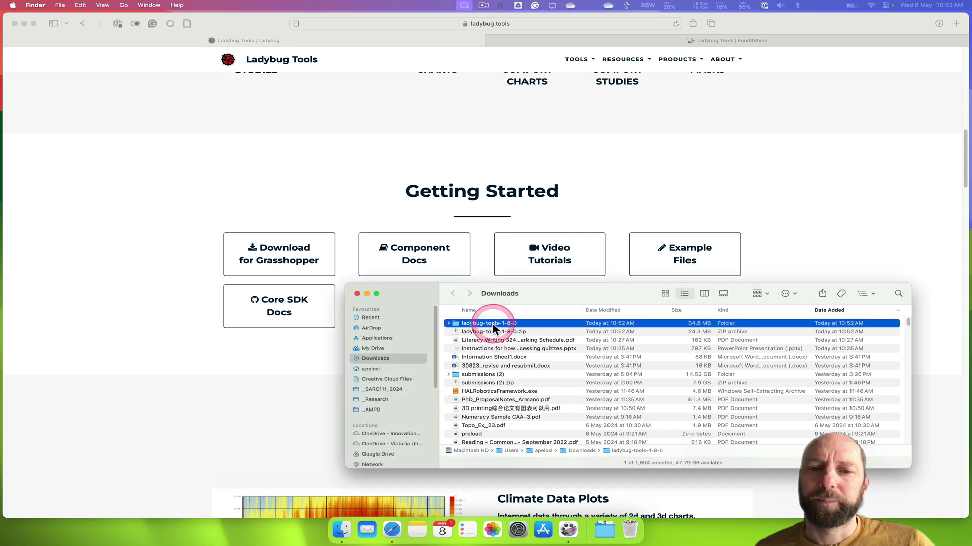
click(506, 324)
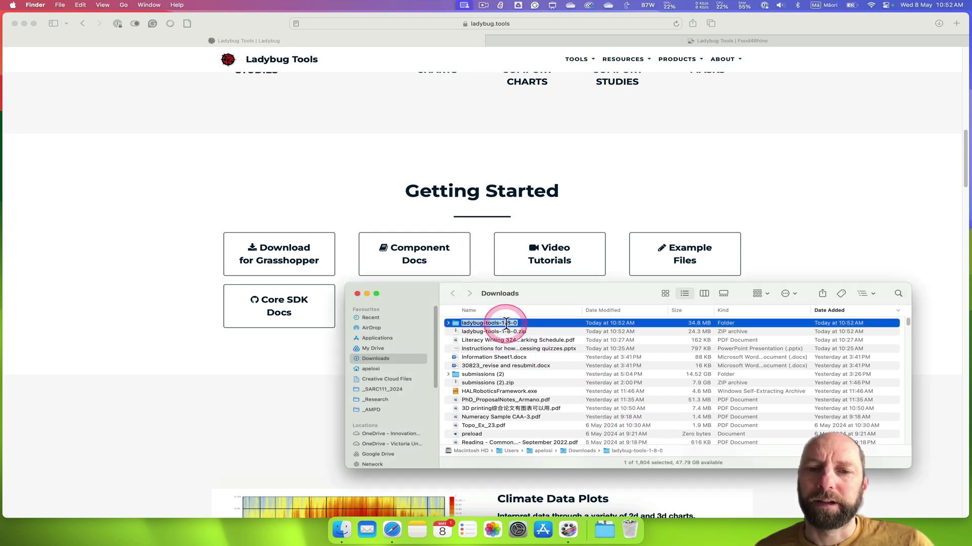
double_click(456, 324)
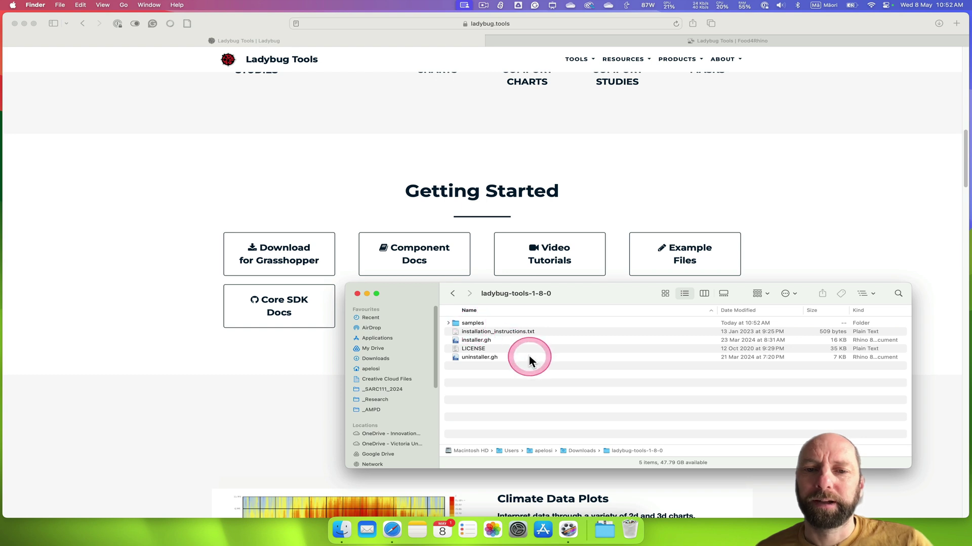
- Open installation_instructions.txt and copy the lbt-grasshopper wiki address from it
click(506, 332)
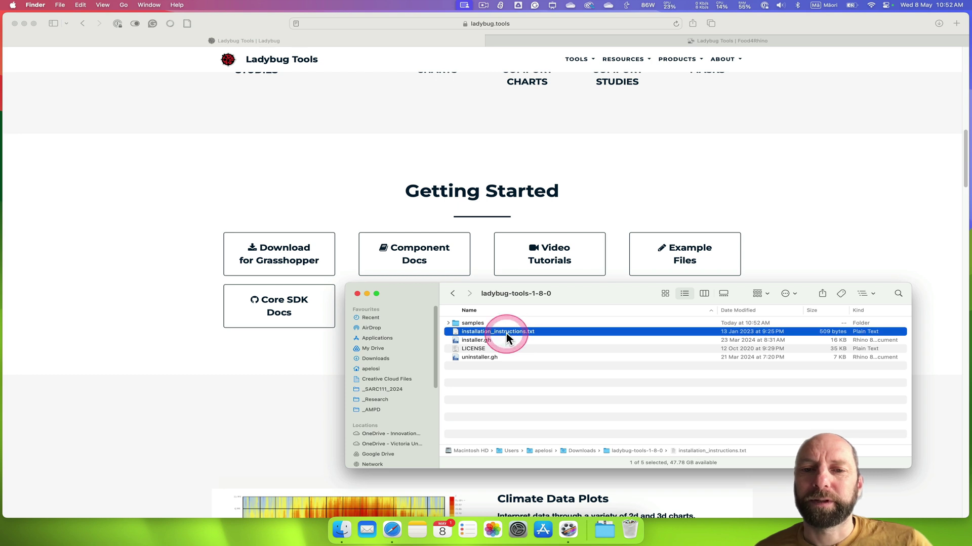
double_click(536, 334)
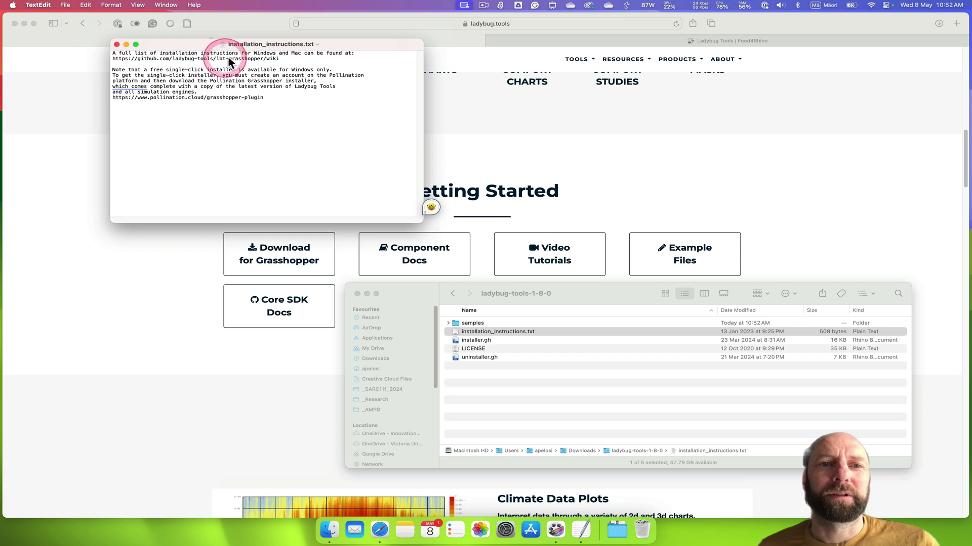
double_click(277, 60)
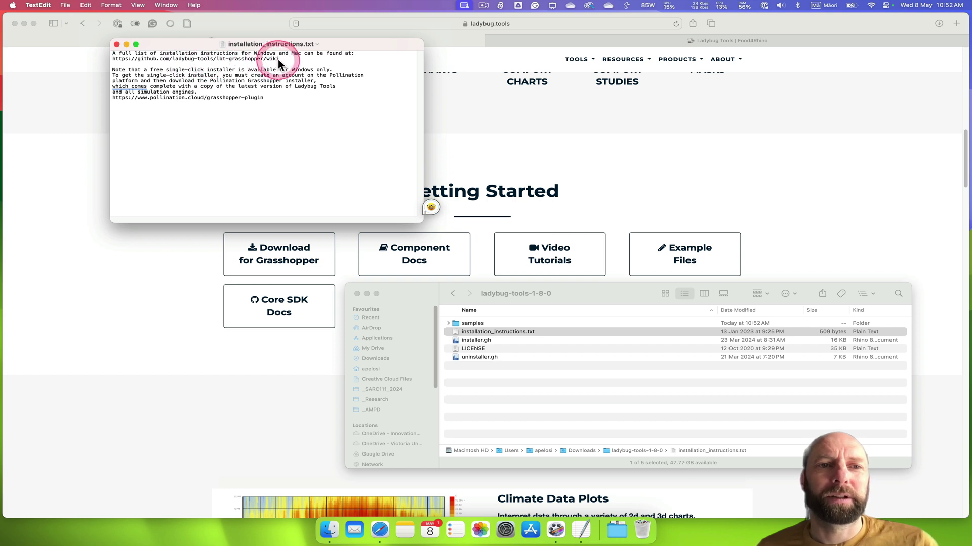
drag(270, 61, 113, 56)
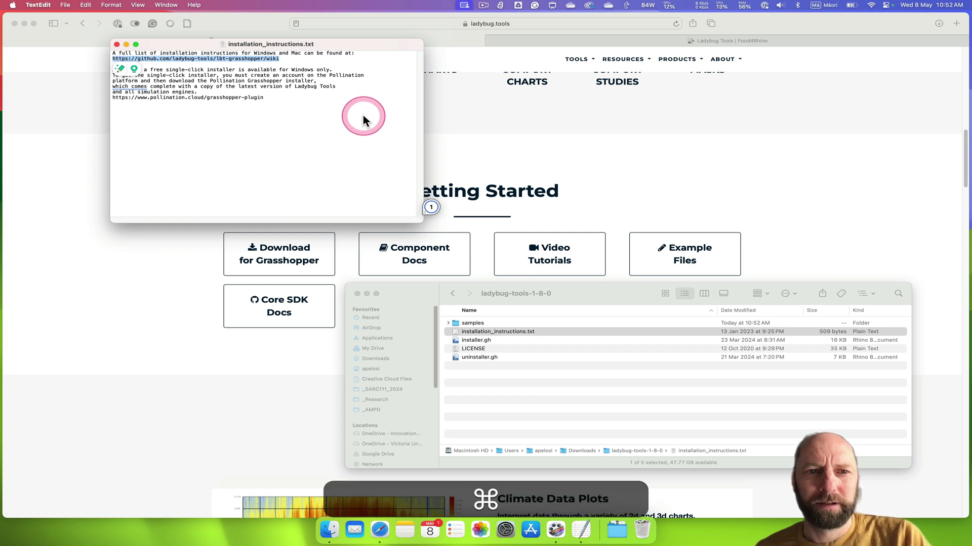
key(super+c)
click(272, 123)
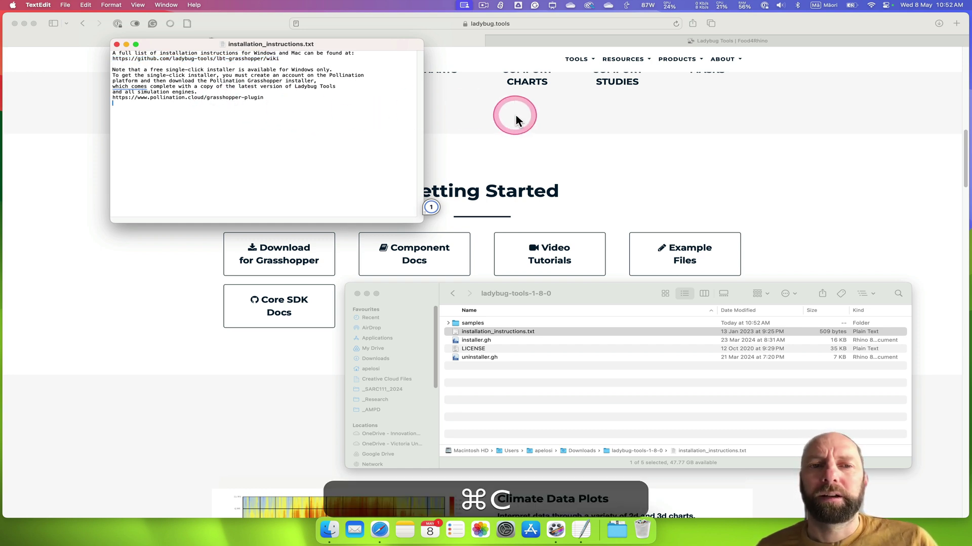
- Switch back to Safari and load the copied wiki address in a new tab
click(605, 120)
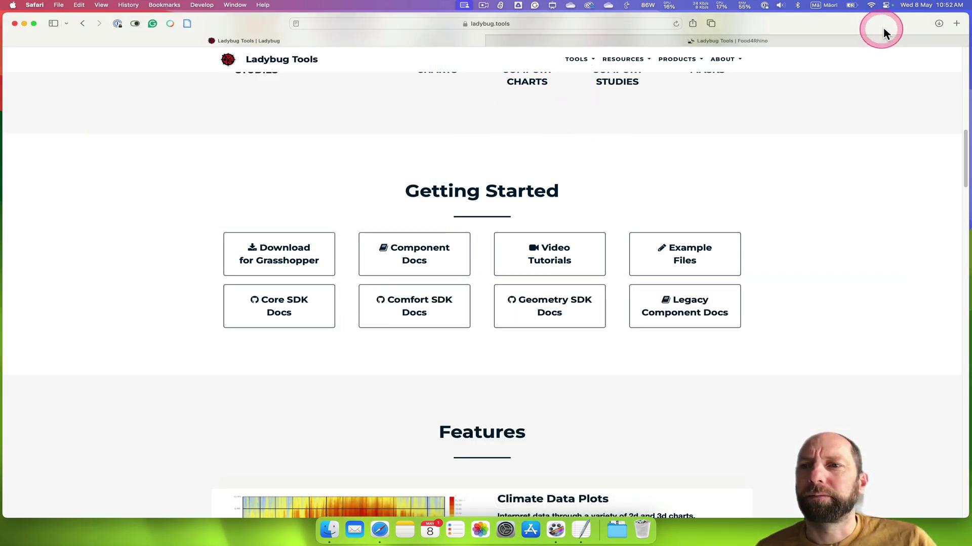
click(956, 23)
click(477, 31)
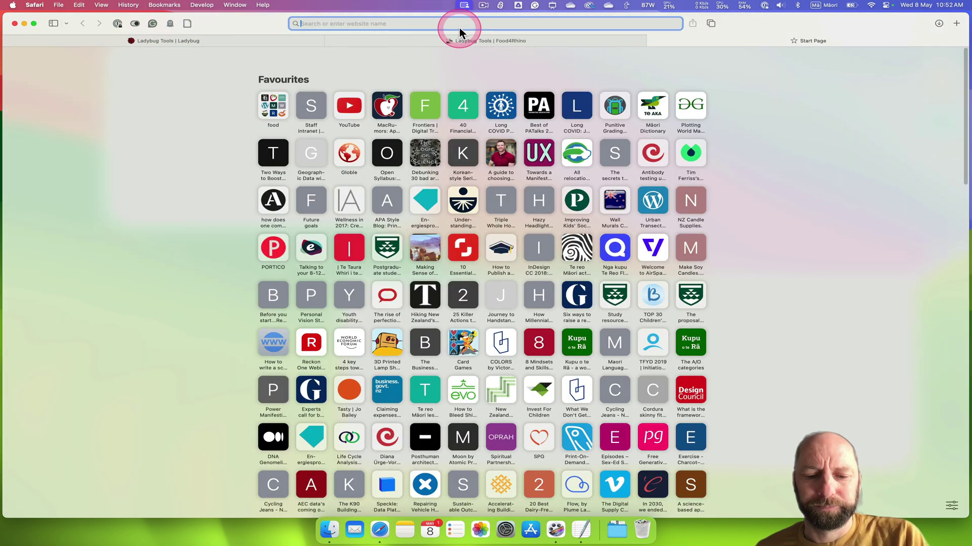
key(super+v)
key(super+Return)
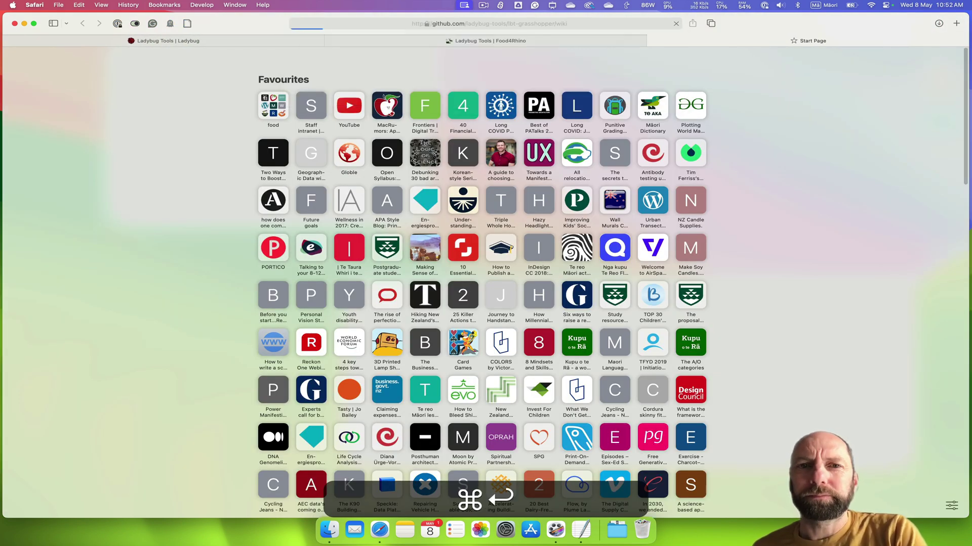
key(Return)
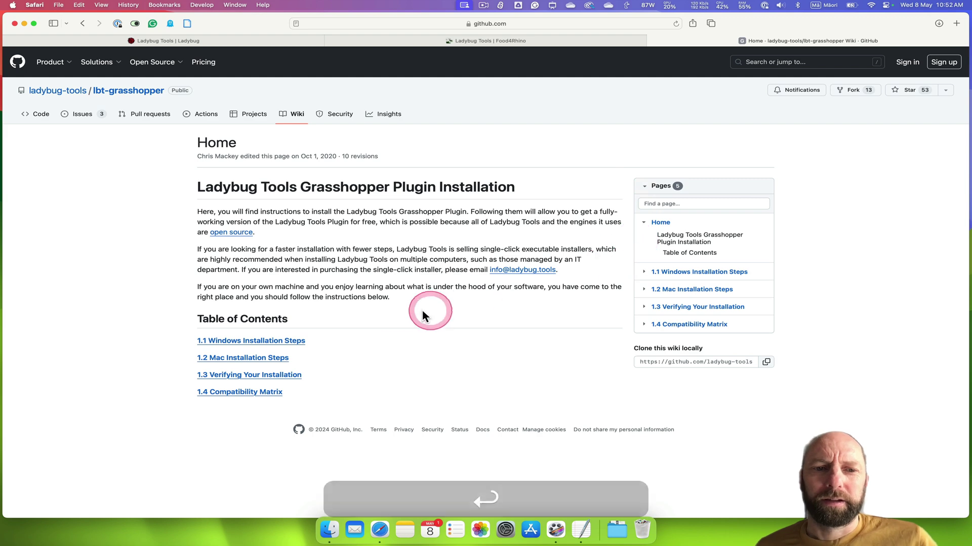
- Open the 1.2 Mac Installation Steps wiki page and read through the installer and Python setup instructions
click(259, 359)
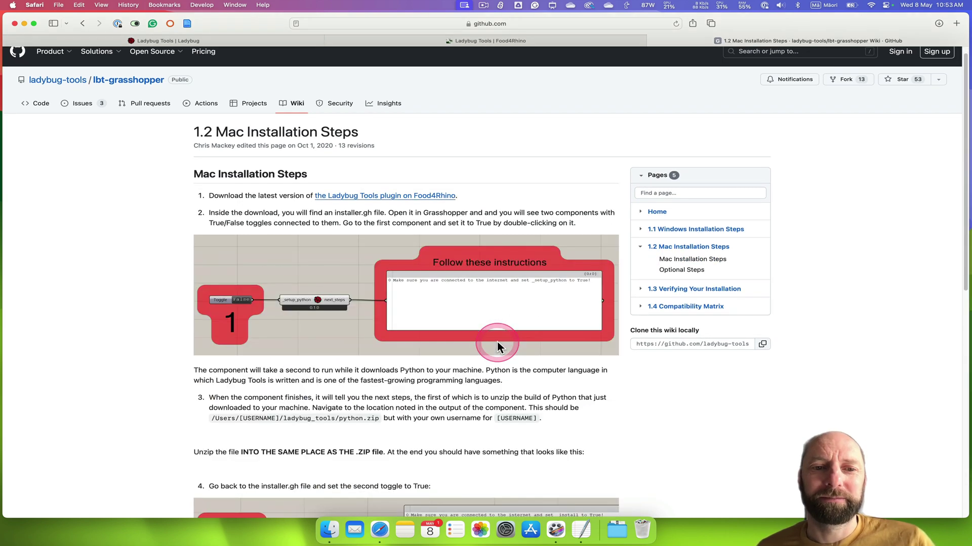
scroll(520, 344, down, 2)
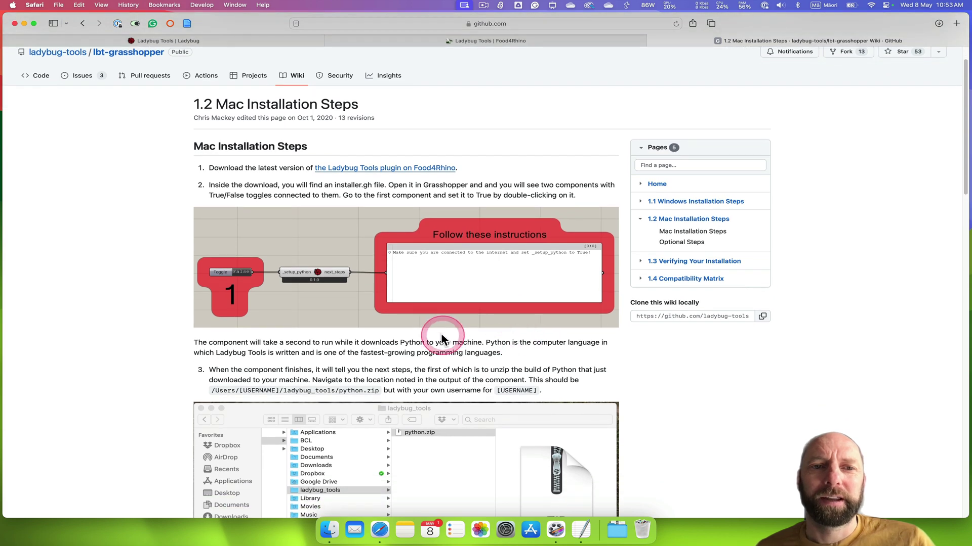
scroll(435, 329, down, 2)
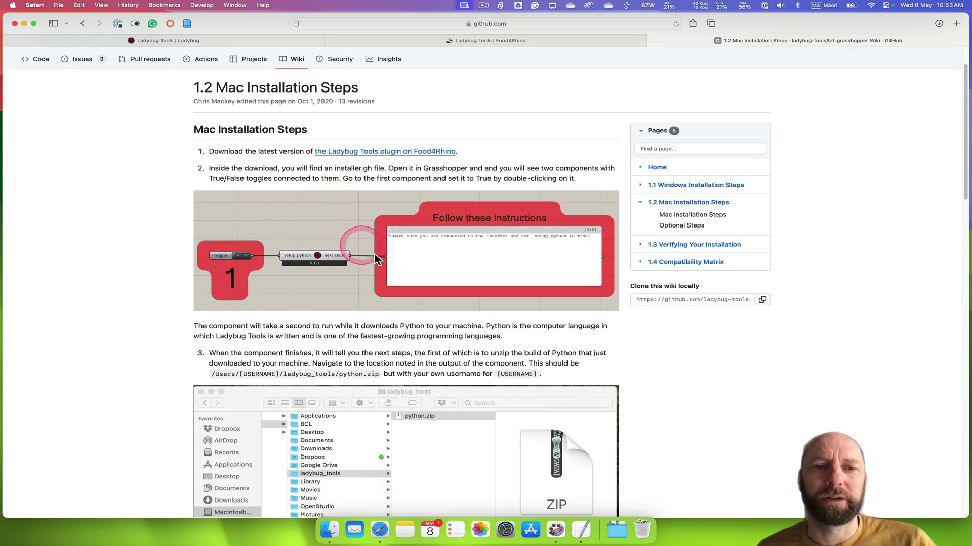
scroll(420, 307, down, 3)
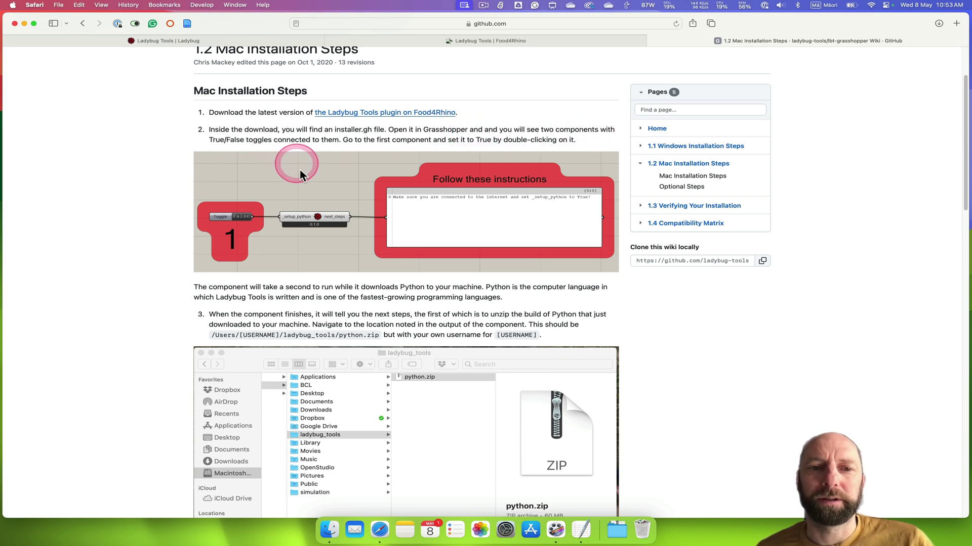
scroll(425, 313, down, 2)
scroll(424, 317, down, 8)
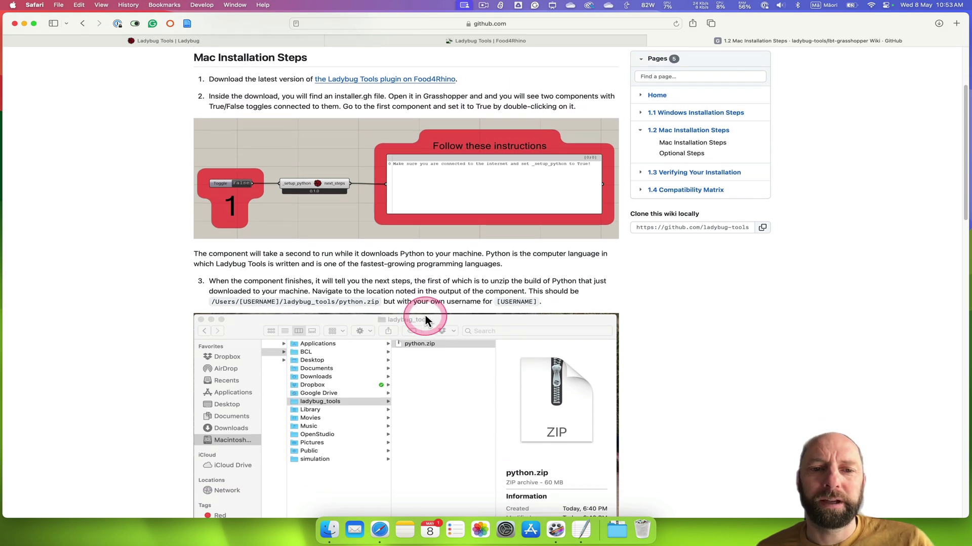
- Read step 3 of the Mac installation instructions on where to find python.zip and where to unzip it
scroll(424, 318, down, 3)
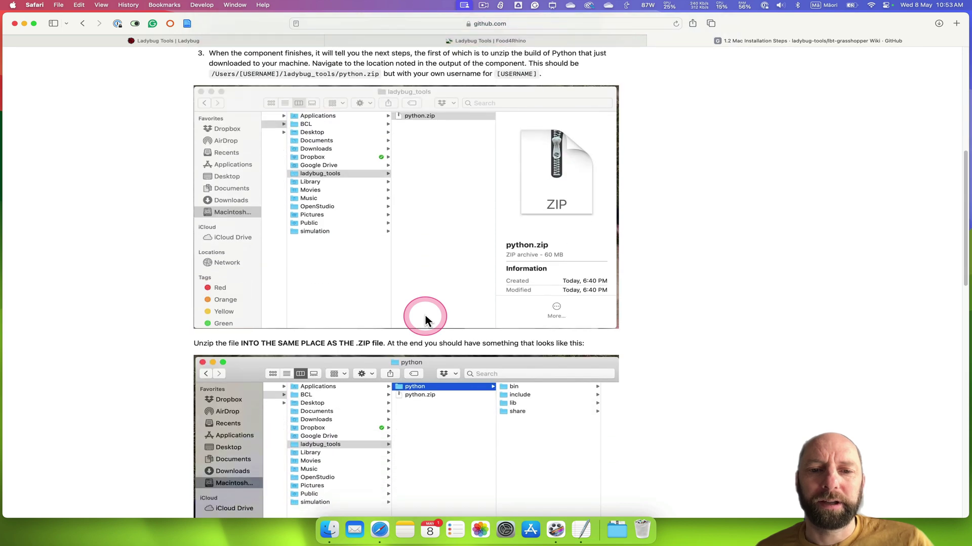
scroll(425, 321, up, 3)
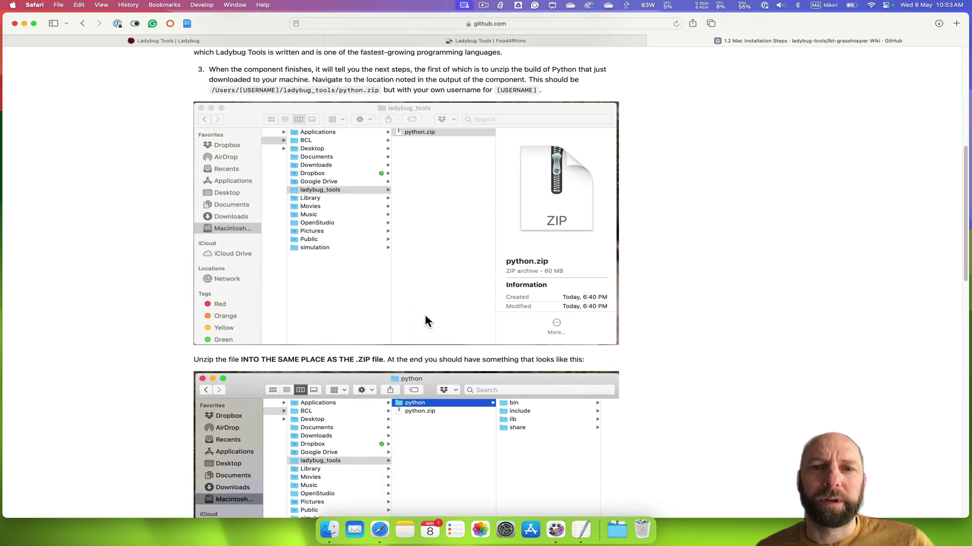
scroll(424, 318, up, 1)
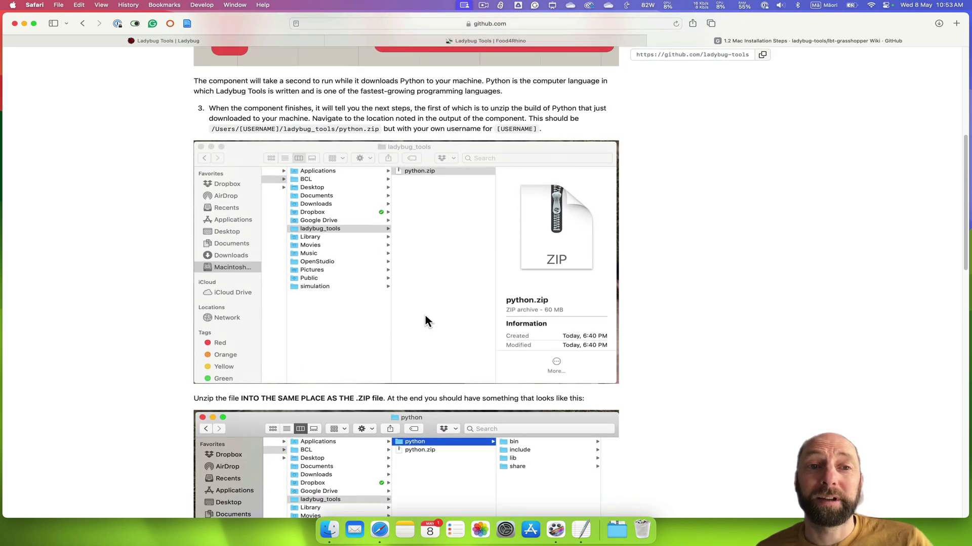
scroll(424, 318, up, 2)
scroll(425, 320, up, 1)
scroll(425, 319, up, 3)
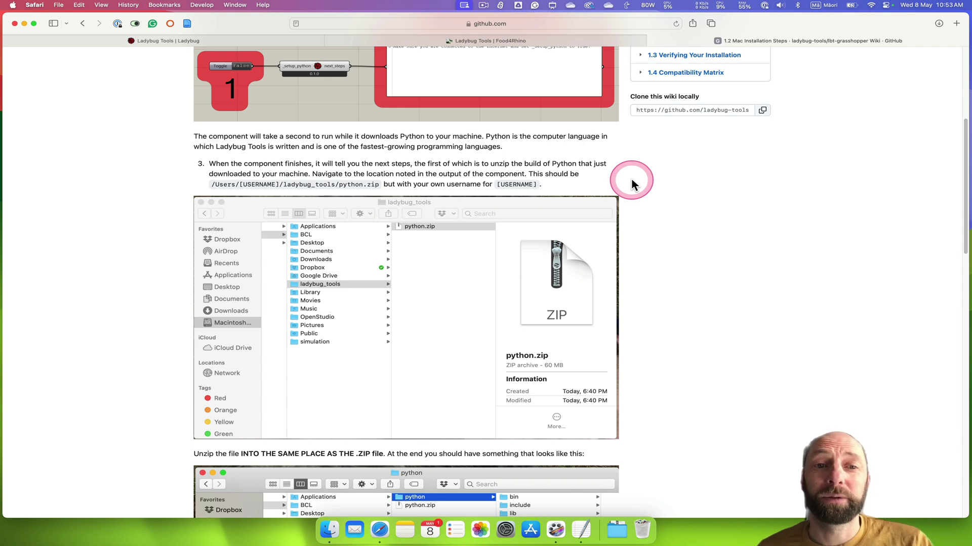
scroll(632, 183, down, 2)
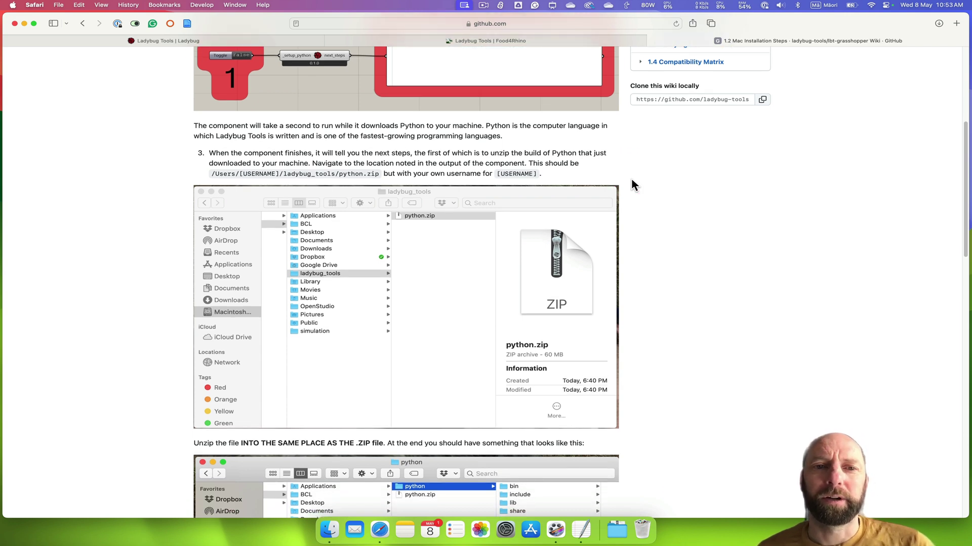
scroll(631, 183, down, 1)
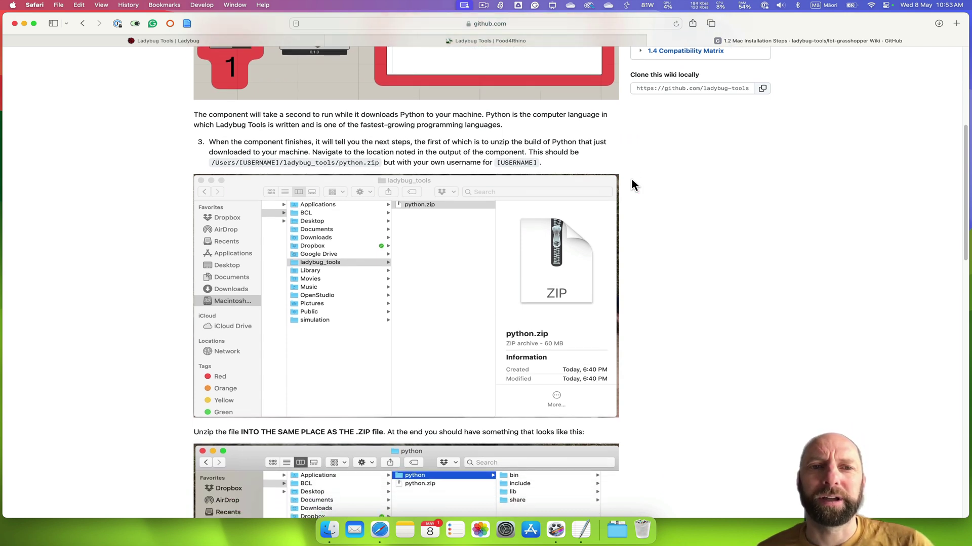
scroll(631, 183, down, 1)
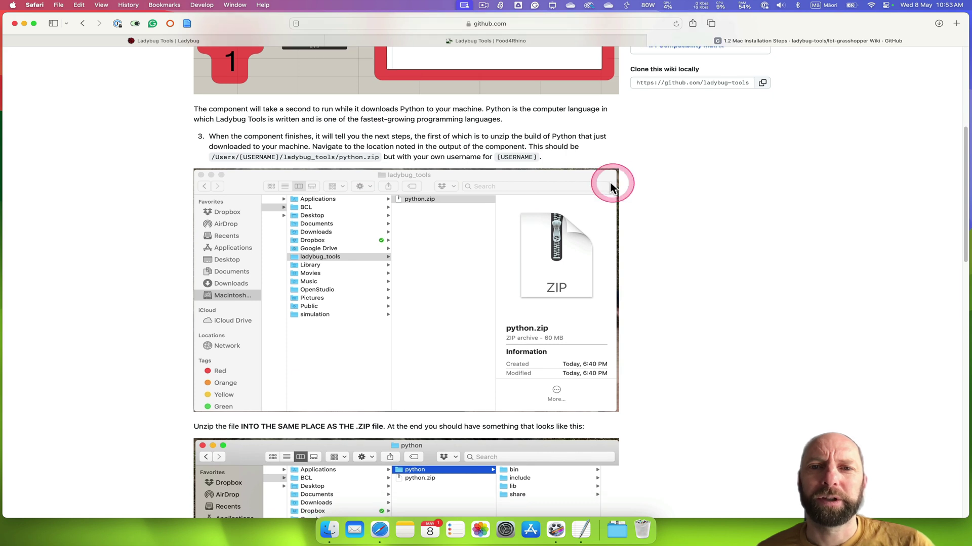
scroll(597, 181, up, 4)
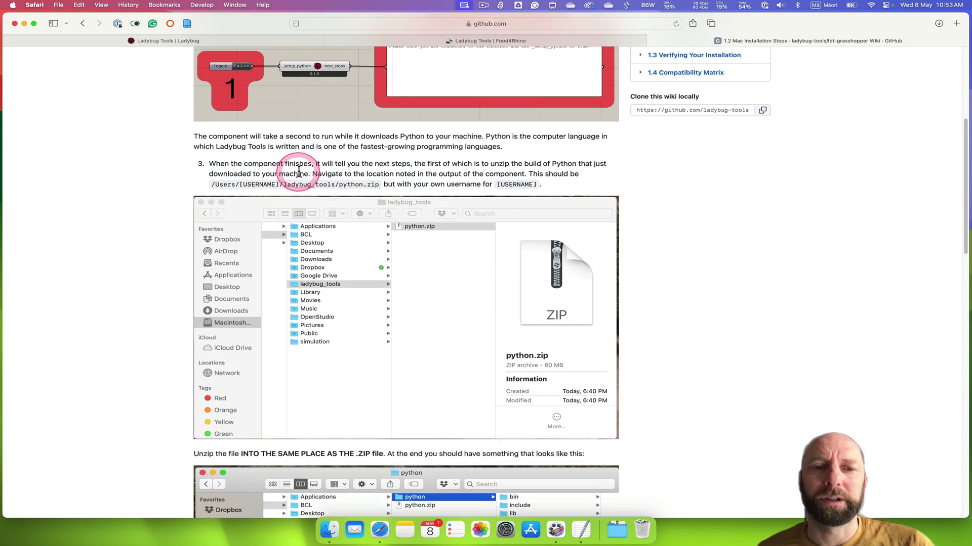
scroll(555, 196, down, 4)
scroll(555, 194, down, 2)
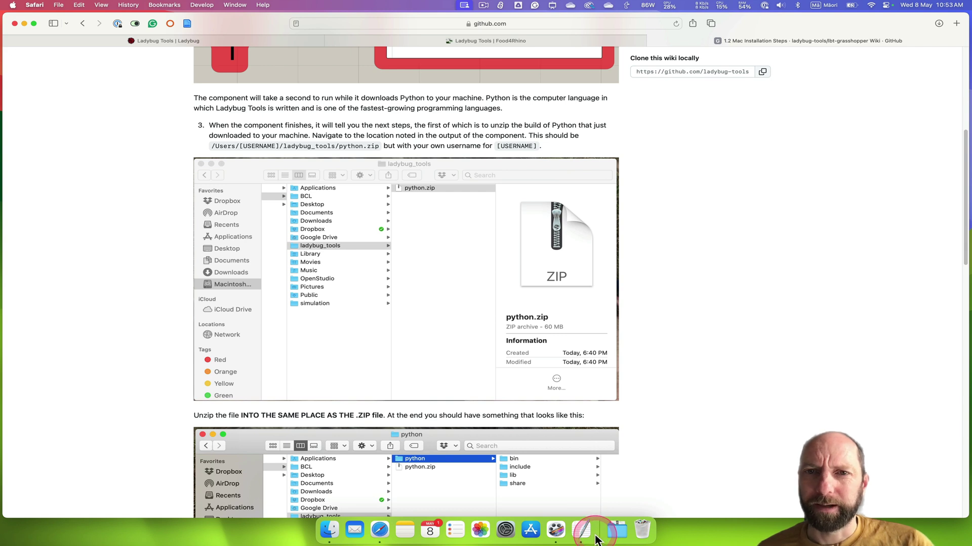
click(483, 6)
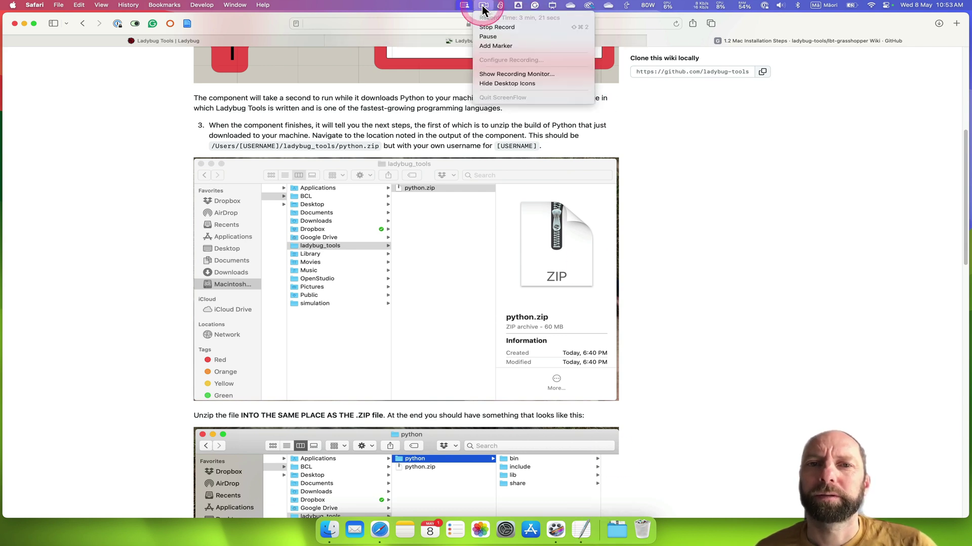
click(488, 36)
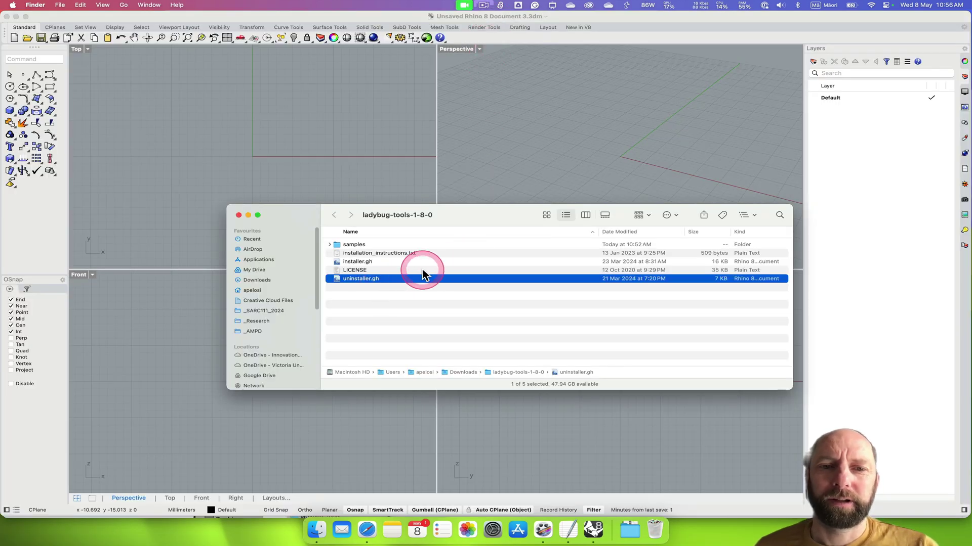
- Open installer.gh from the ladybug-tools-1-8-0 folder in Grasshopper and close the getting-started tutorial browser
click(423, 271)
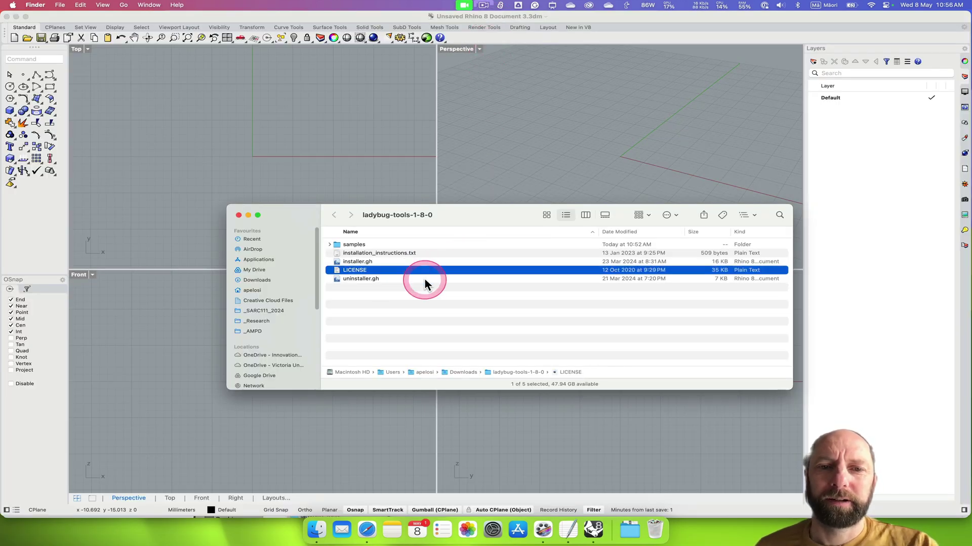
click(368, 262)
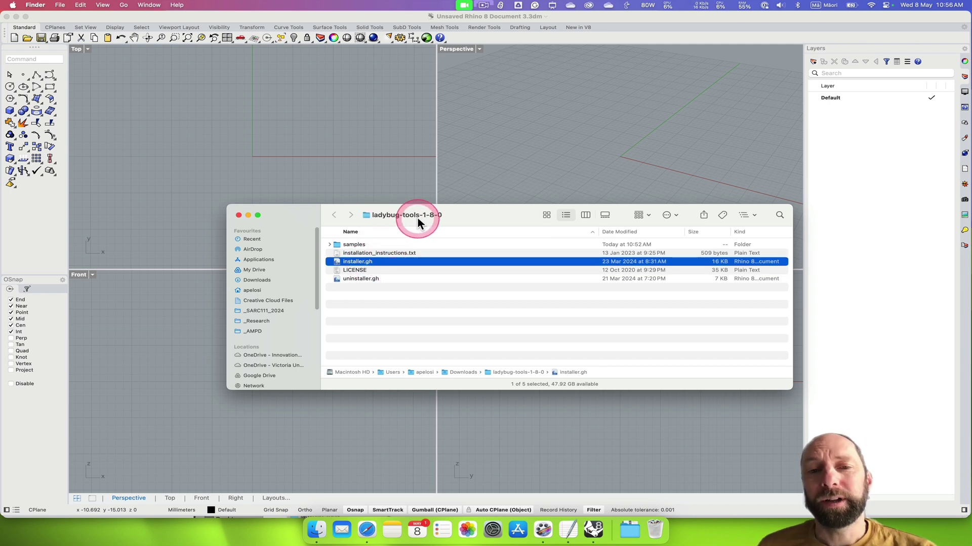
click(657, 447)
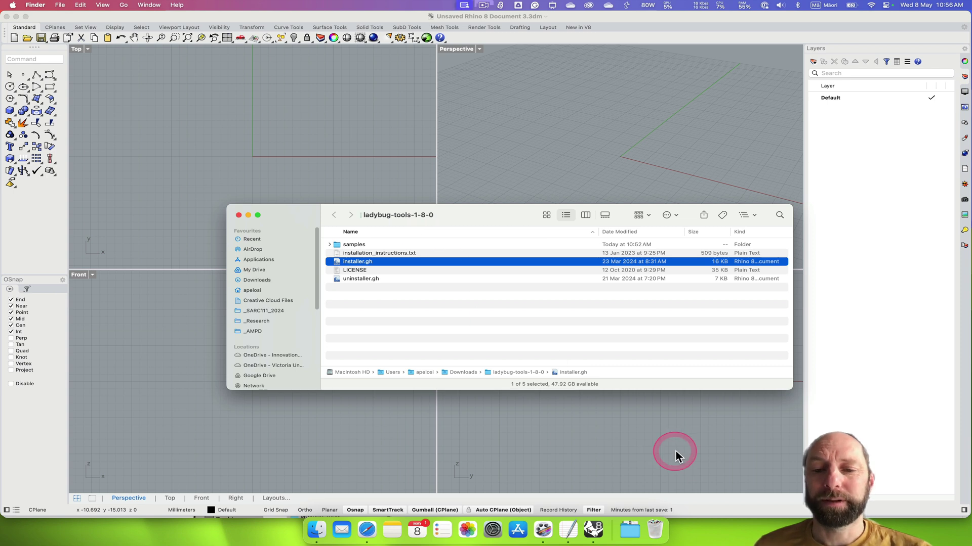
click(630, 535)
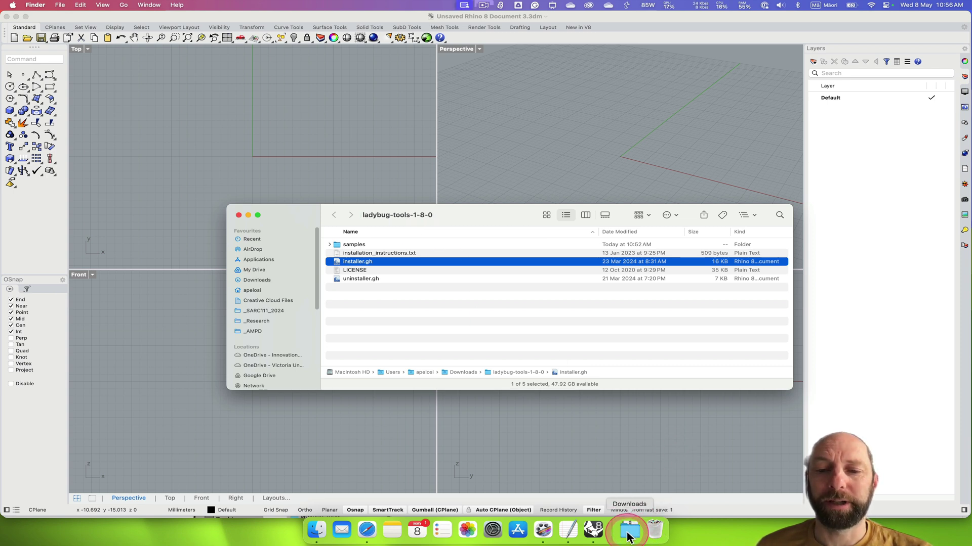
click(512, 373)
click(465, 324)
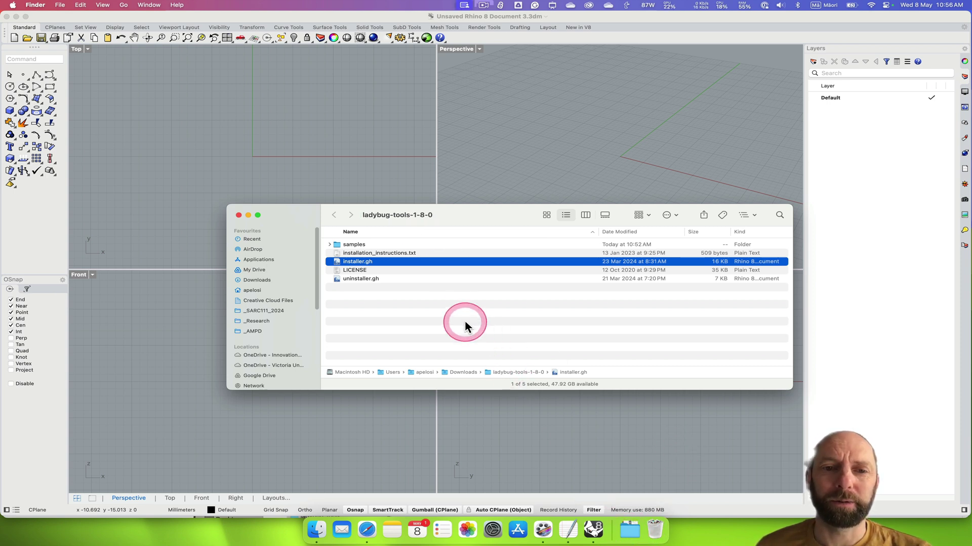
double_click(356, 264)
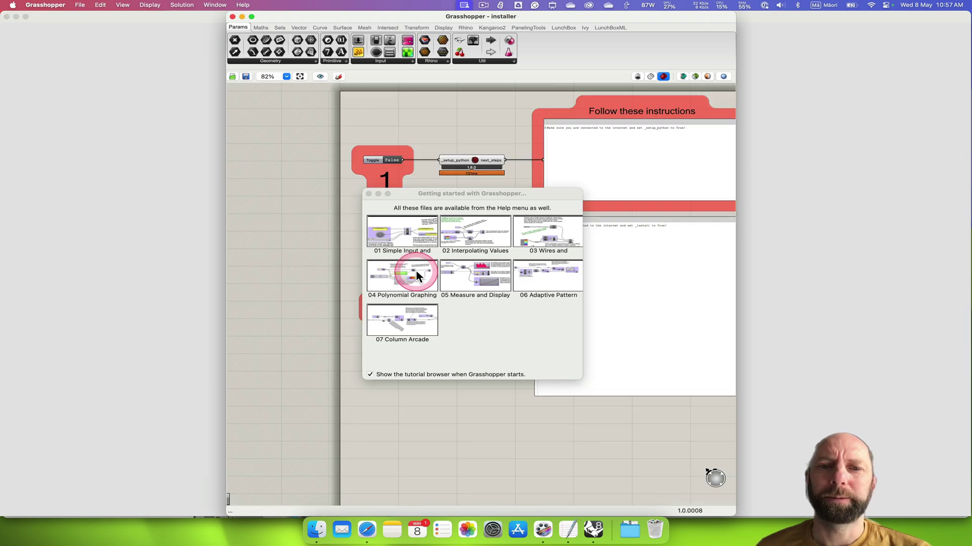
click(368, 194)
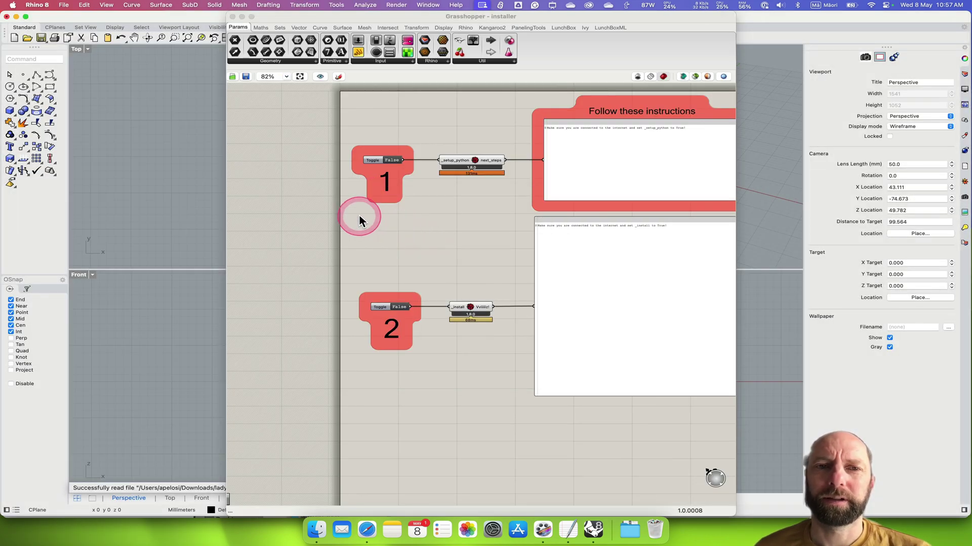
- Widen the Grasshopper window and set toggle 1, which feeds the _setup_python component, to True
drag(738, 227, 871, 230)
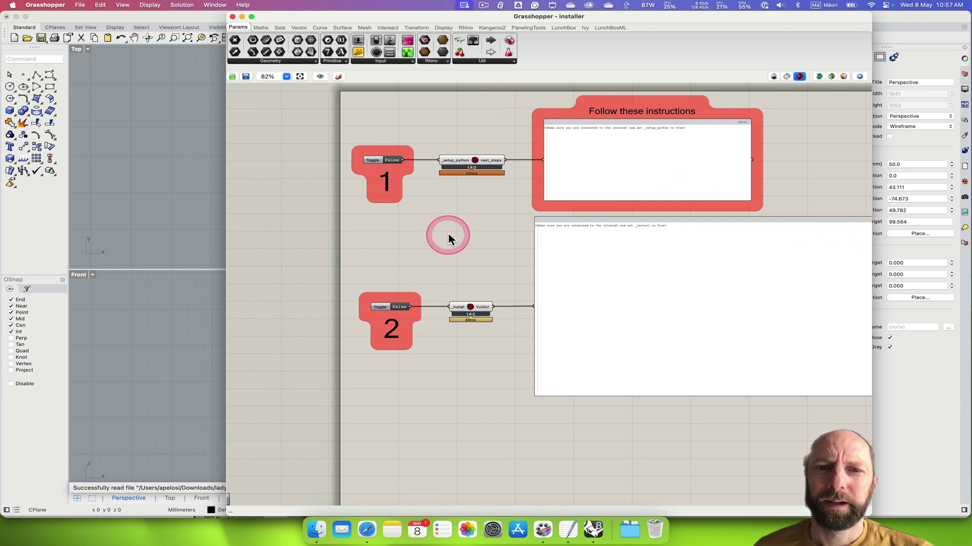
drag(473, 221, 425, 234)
scroll(545, 168, up, 2)
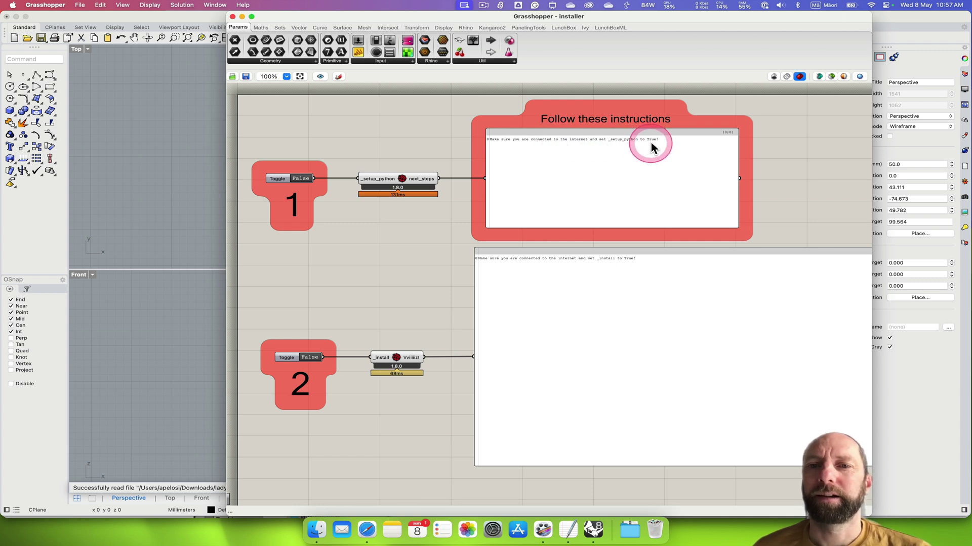
click(299, 180)
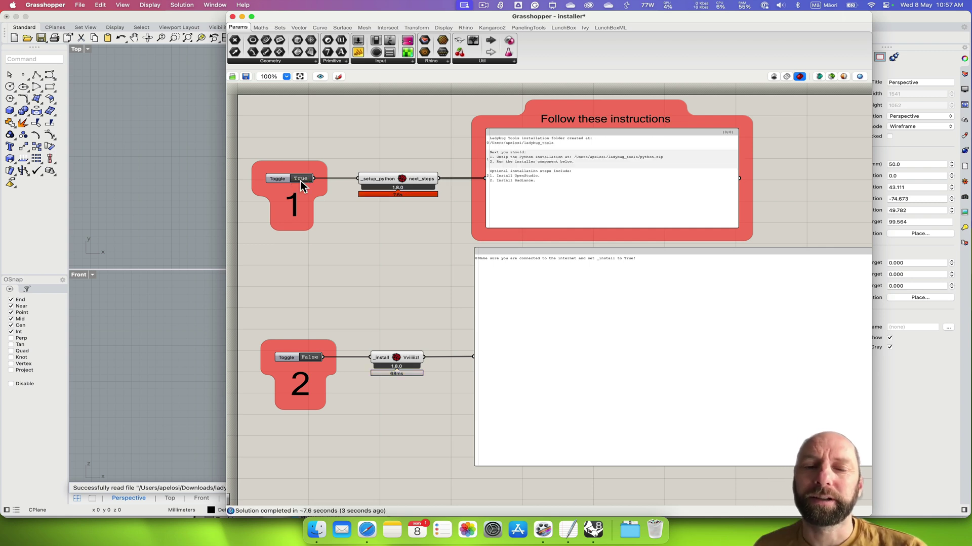
- Read the Follow these instructions panel for the python.zip location and the remaining installation steps
scroll(587, 180, down, 3)
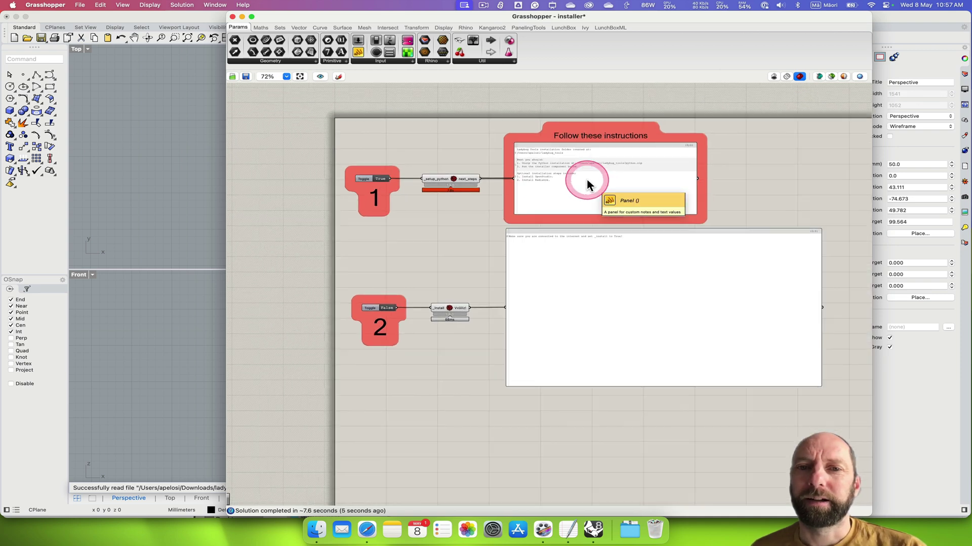
scroll(586, 177, up, 10)
scroll(587, 181, down, 3)
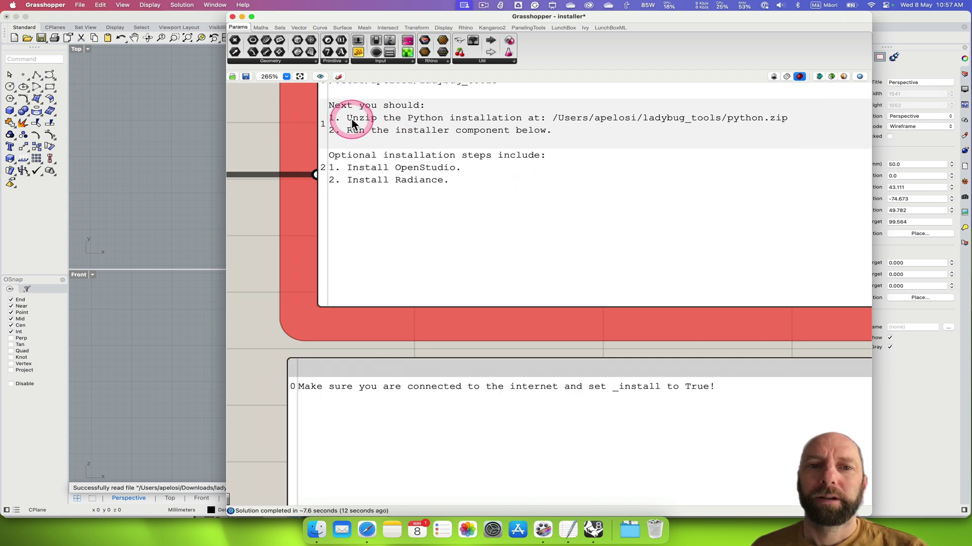
scroll(527, 182, down, 1)
drag(528, 198, 529, 254)
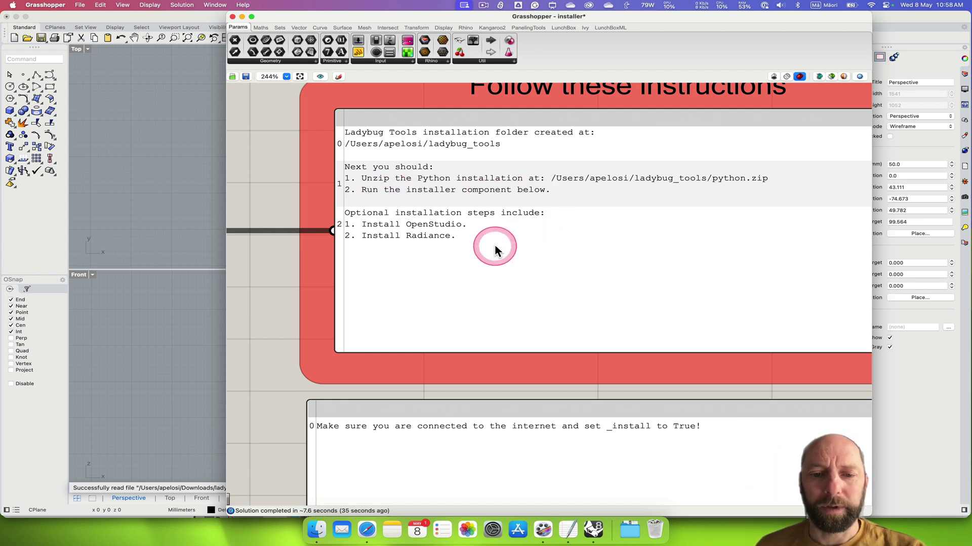
- Switch to Finder and open the user's home folder in a new window
click(317, 530)
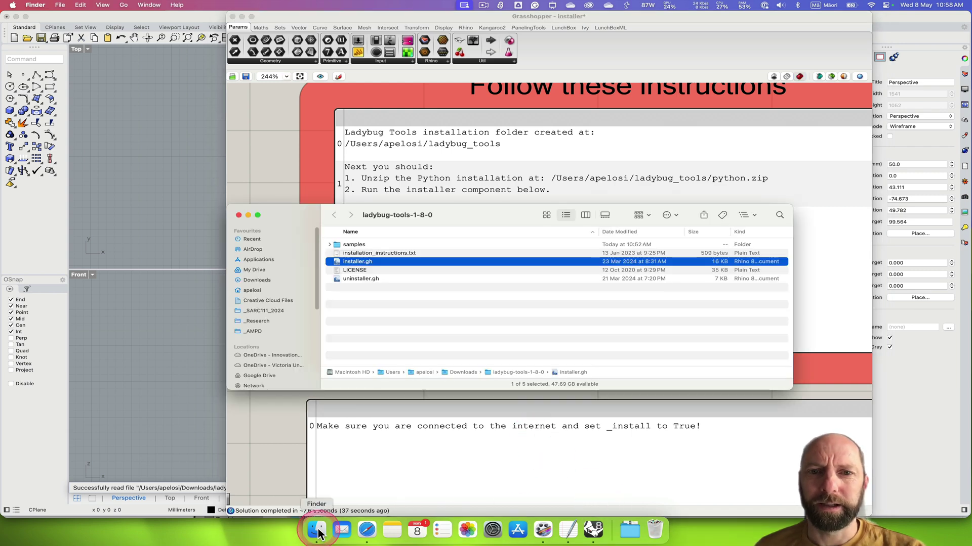
drag(475, 223, 495, 181)
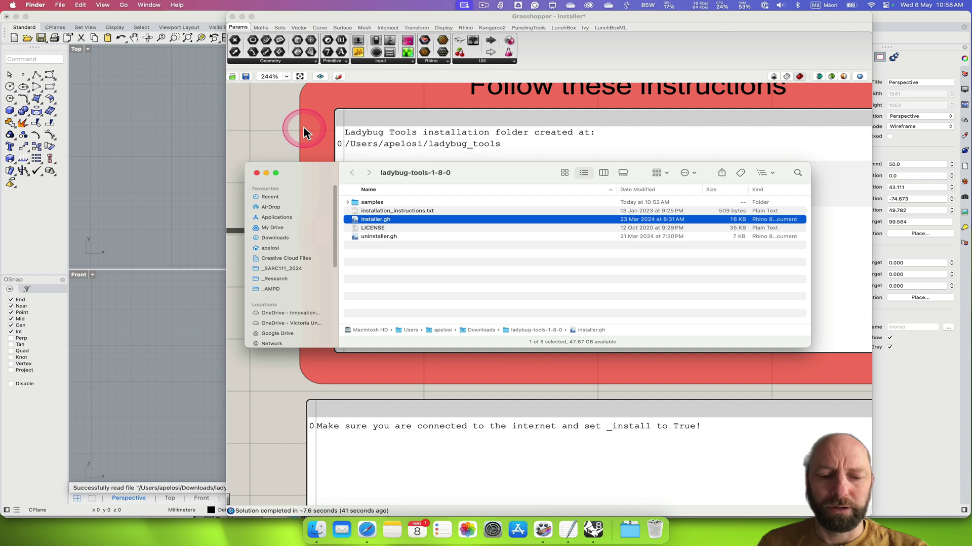
key(super+n)
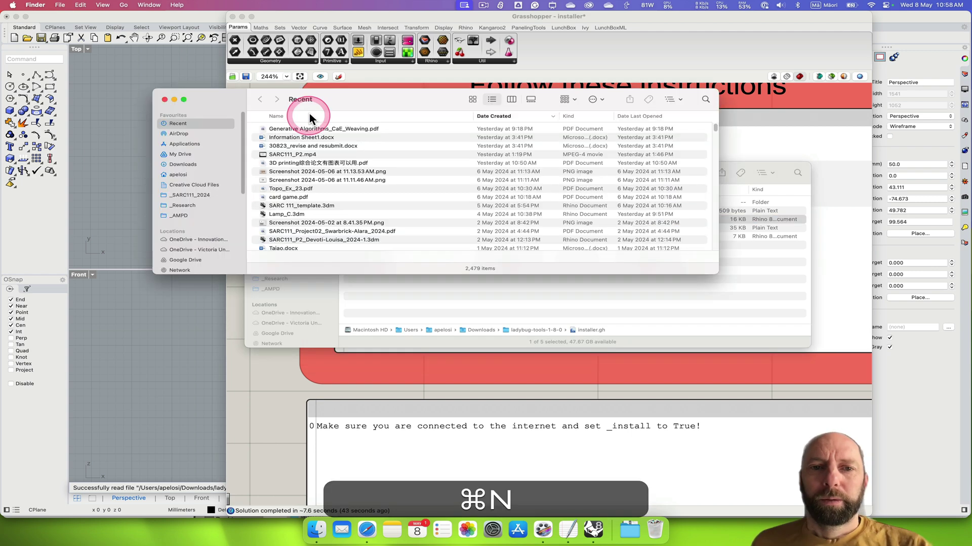
drag(362, 98, 433, 107)
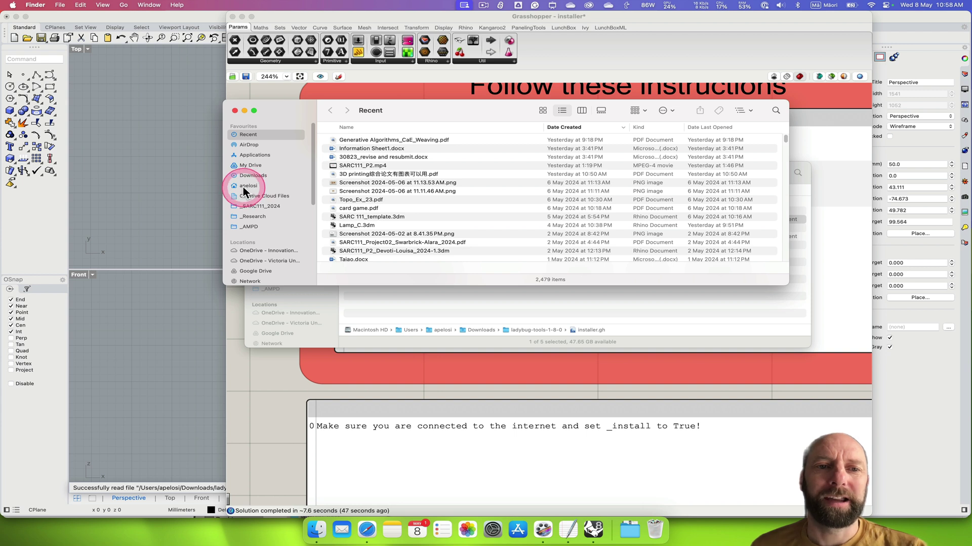
click(124, 5)
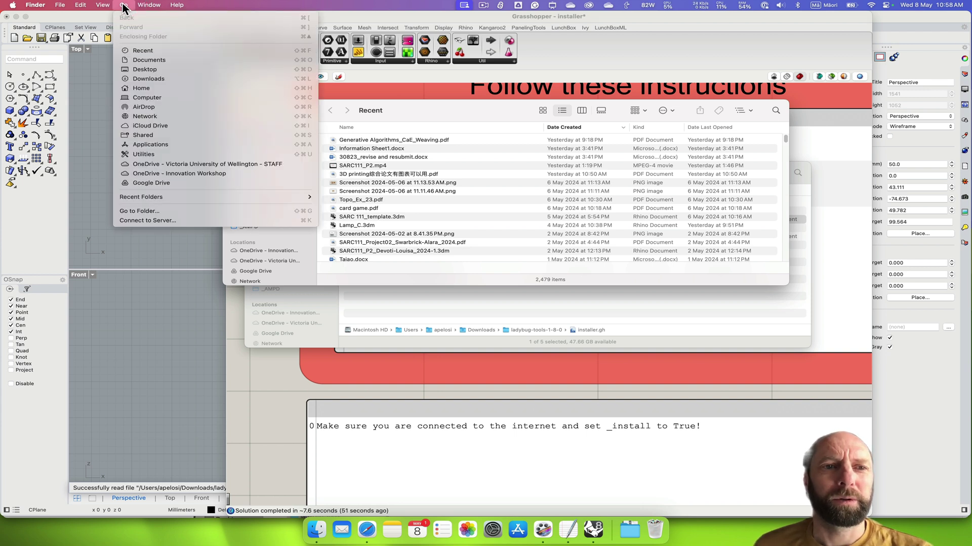
click(158, 87)
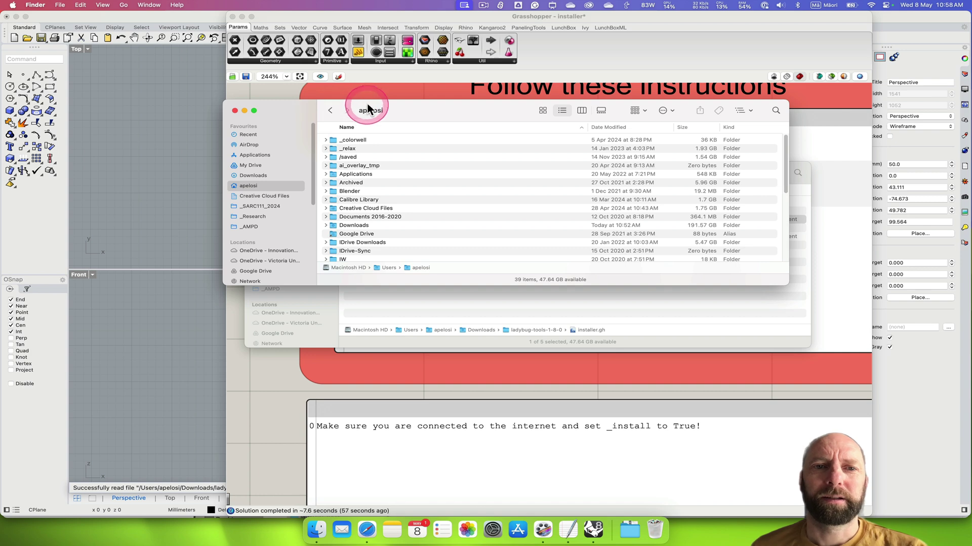
- Make the home folder window taller and open its ladybug_tools folder
click(123, 6)
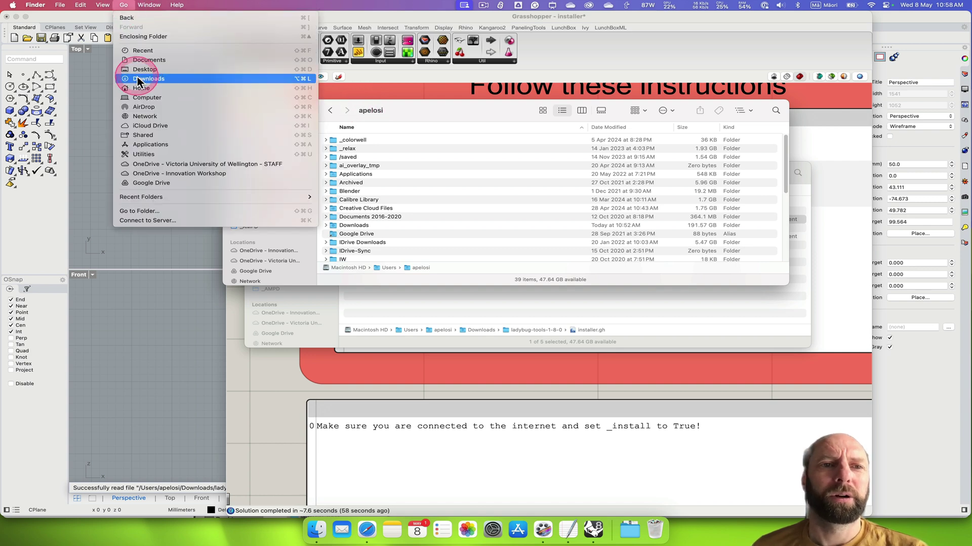
drag(156, 89, 323, 230)
drag(431, 115, 241, 185)
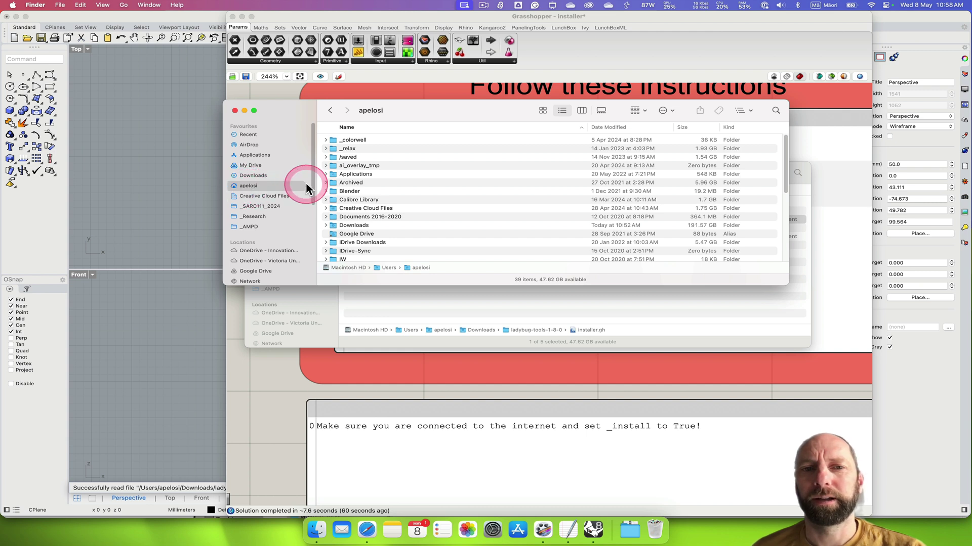
drag(774, 282, 784, 374)
double_click(362, 271)
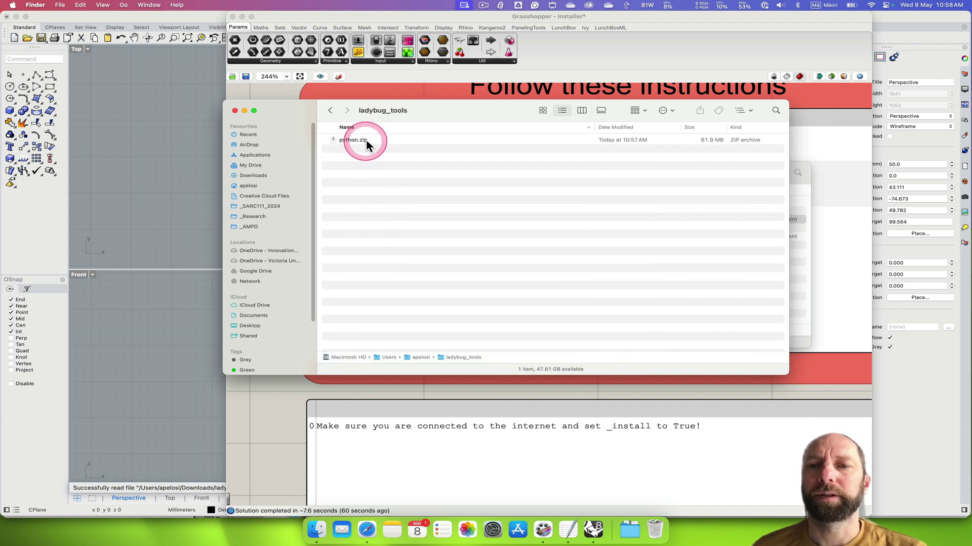
- Unzip python.zip inside the ladybug_tools folder and move the Finder window aside
double_click(348, 141)
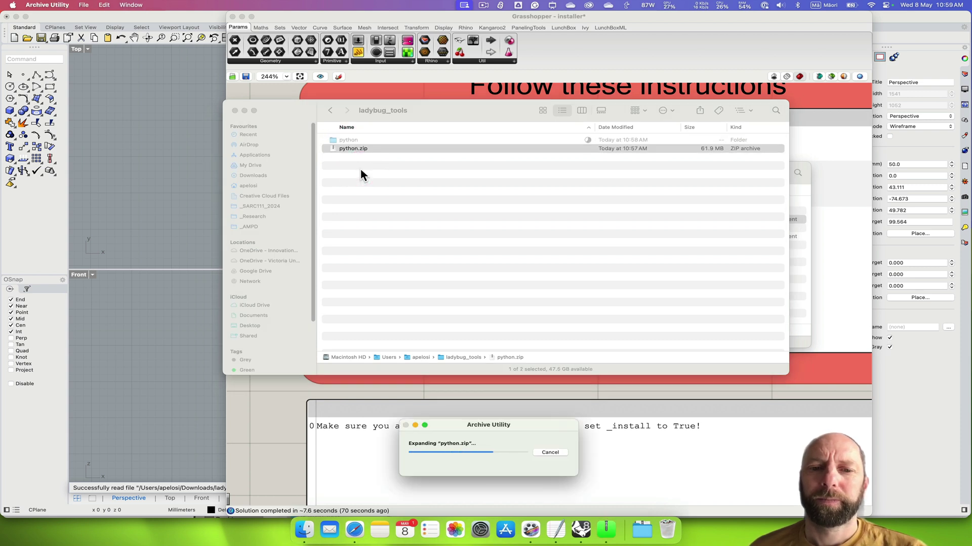
click(375, 165)
click(482, 115)
drag(481, 115, 368, 122)
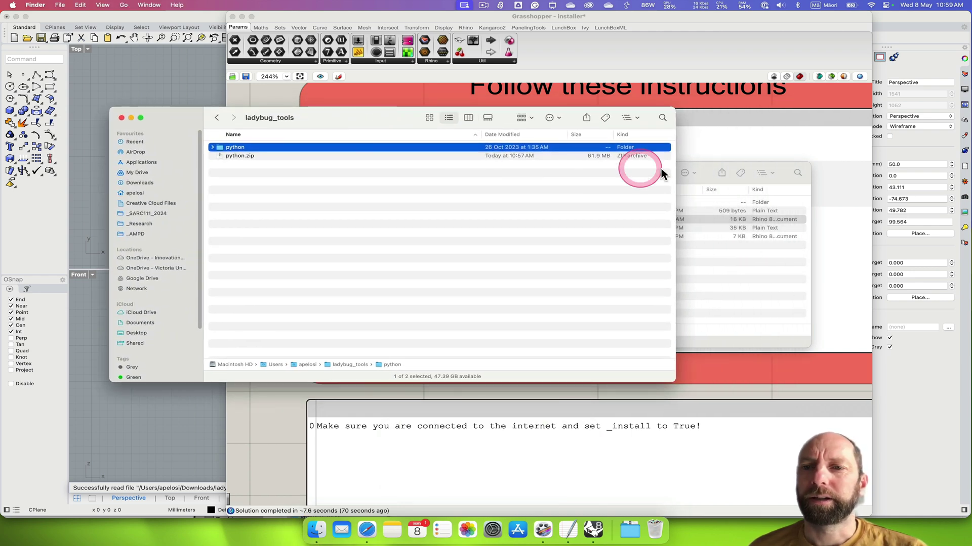
- Switch back to Grasshopper, reread the Python setup instructions and locate the second installer toggle on the canvas
click(790, 157)
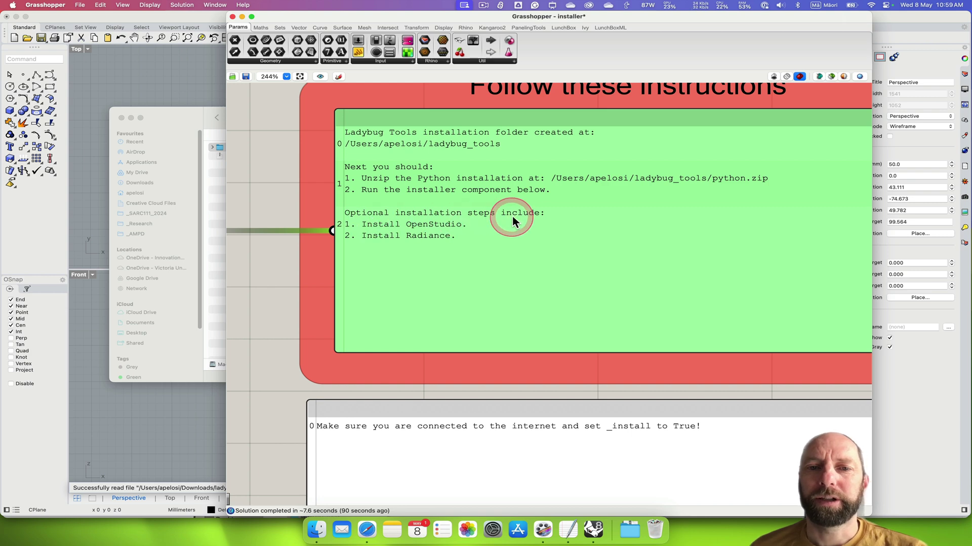
scroll(474, 233, down, 4)
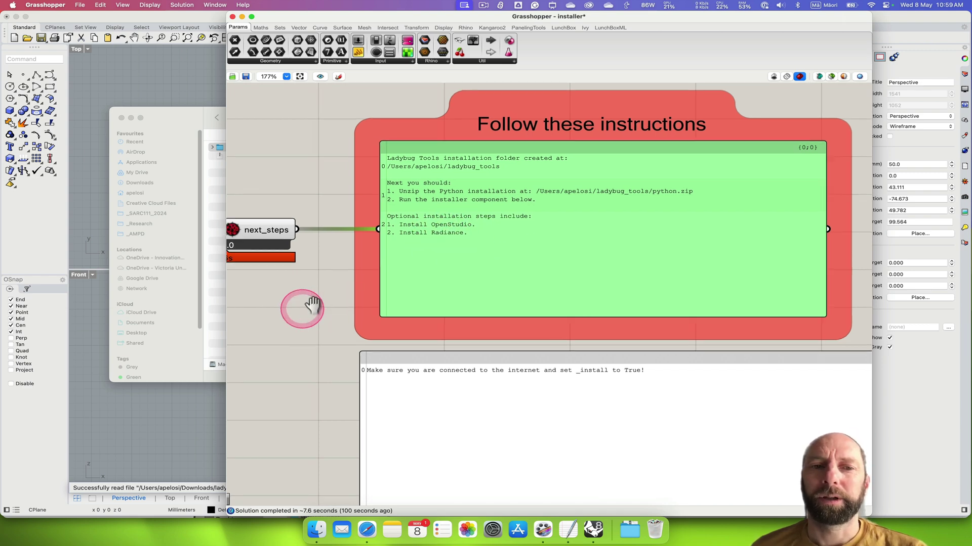
scroll(364, 293, down, 5)
scroll(364, 293, left, 5)
scroll(433, 304, down, 3)
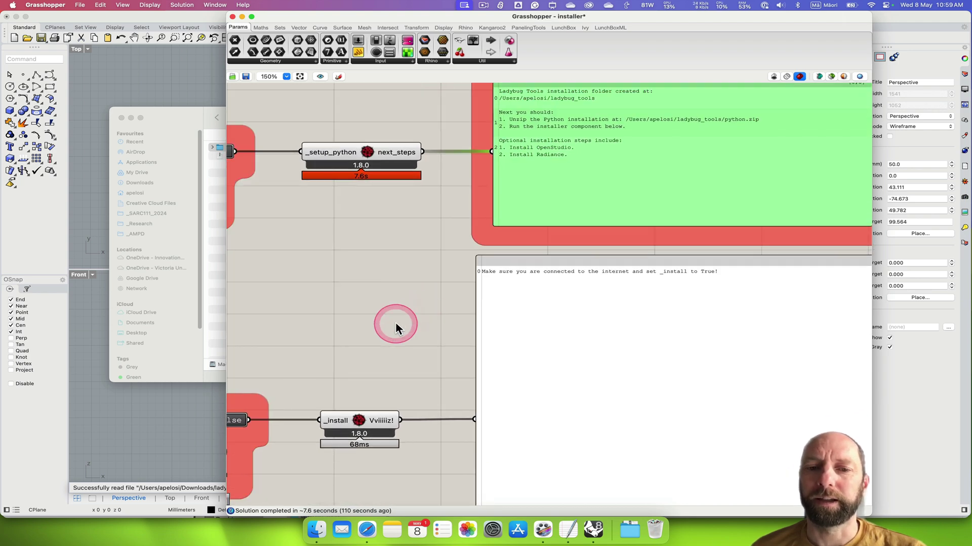
scroll(433, 304, down, 2)
drag(440, 289, 442, 328)
click(457, 361)
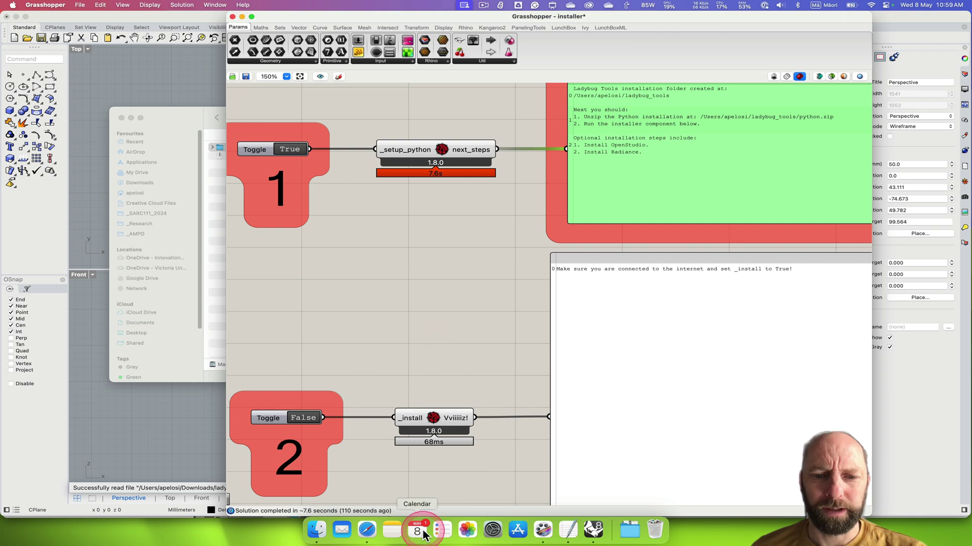
- Switch to Safari and read step 3 of the Mac installation guide on unzipping python.zip in the same folder
click(367, 530)
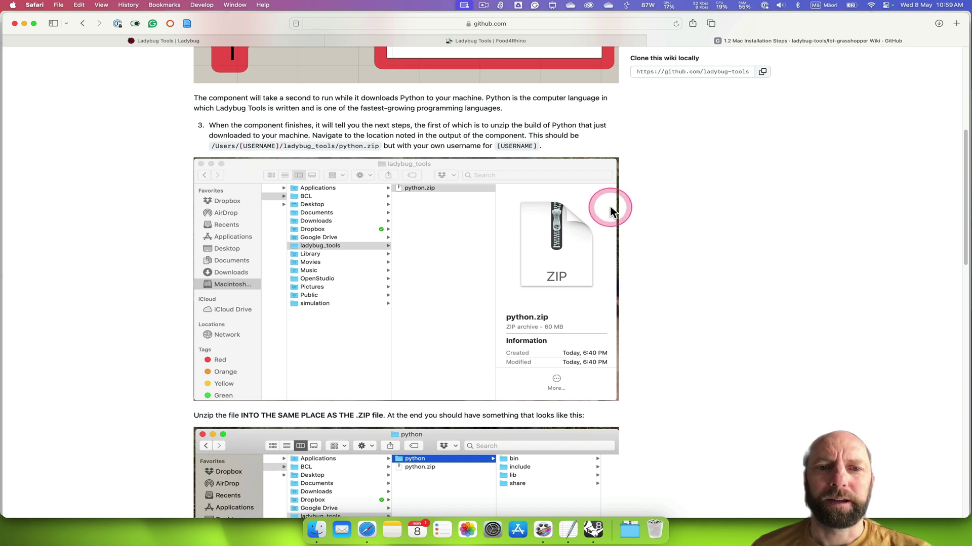
scroll(644, 213, down, 1)
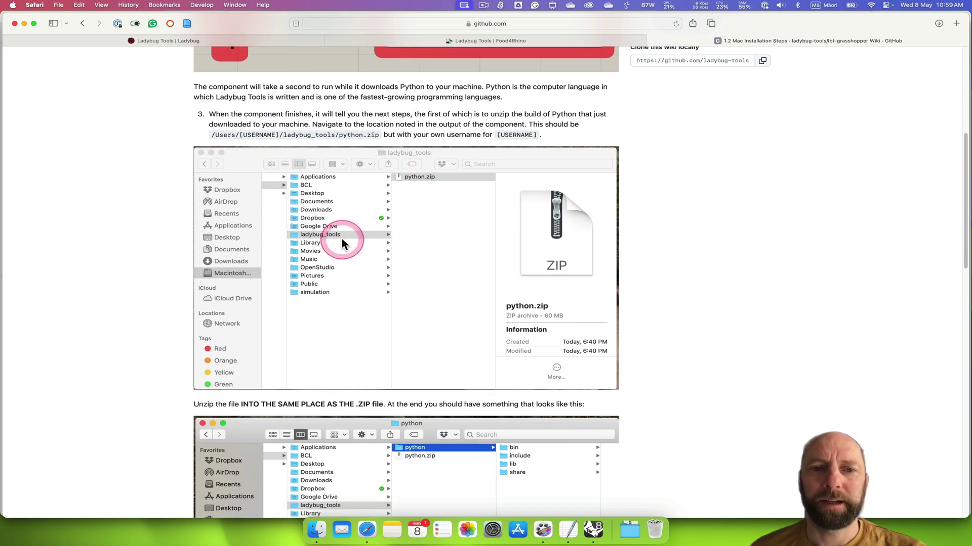
scroll(475, 353, down, 6)
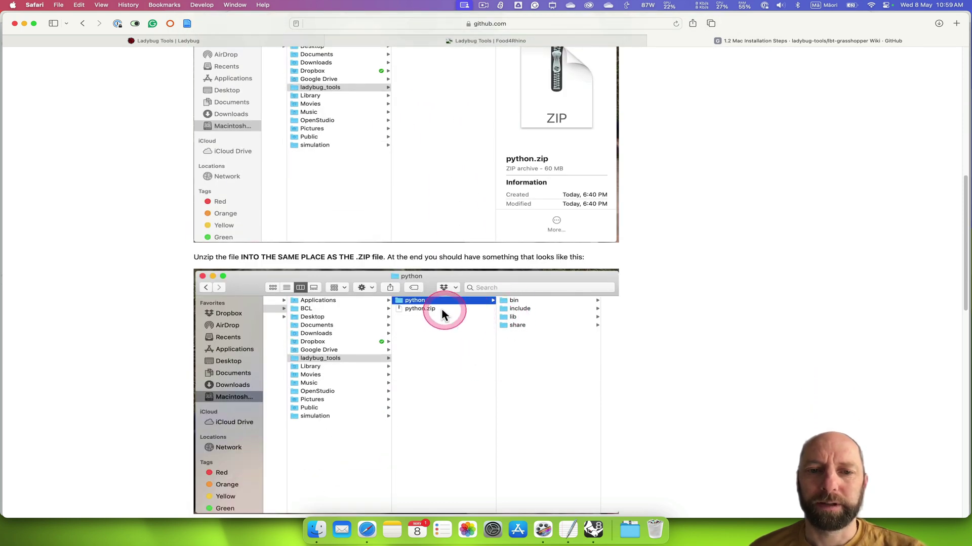
scroll(531, 341, down, 1)
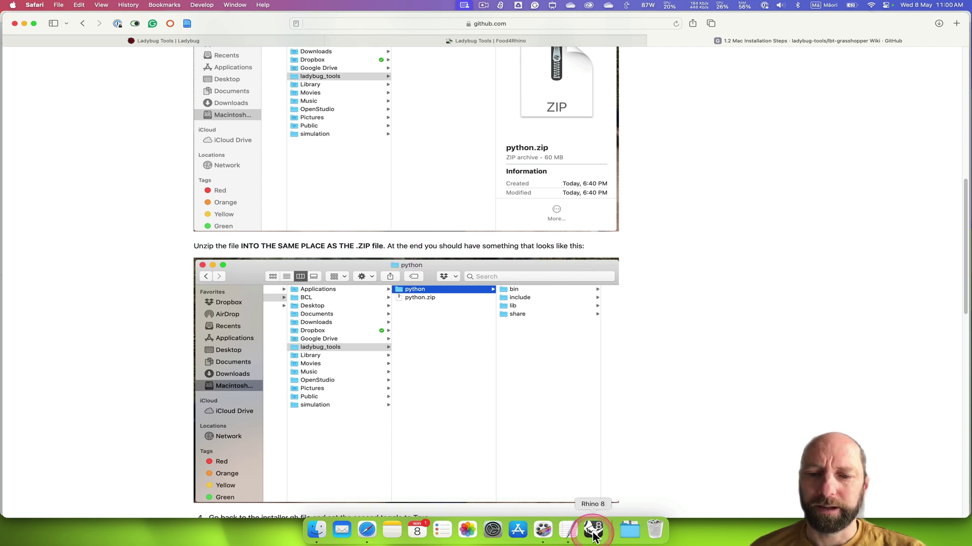
- Switch to Finder, expand the unzipped python folder and move the window aside to compare its contents with the guide
click(317, 531)
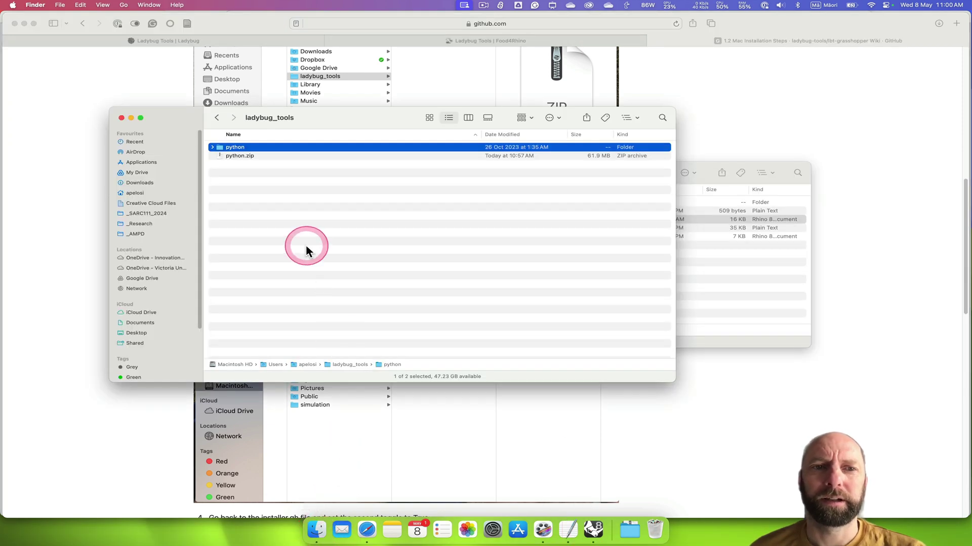
click(211, 147)
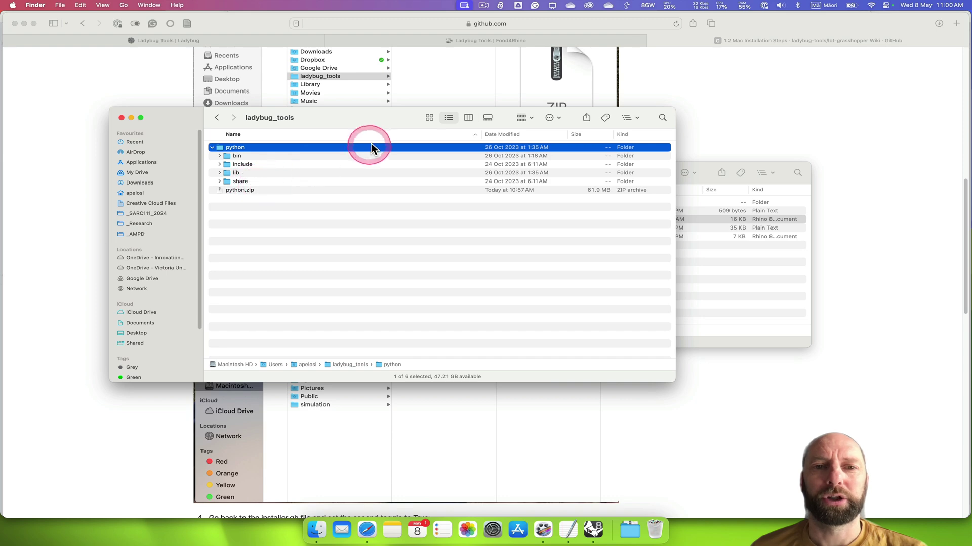
drag(353, 124, 575, 124)
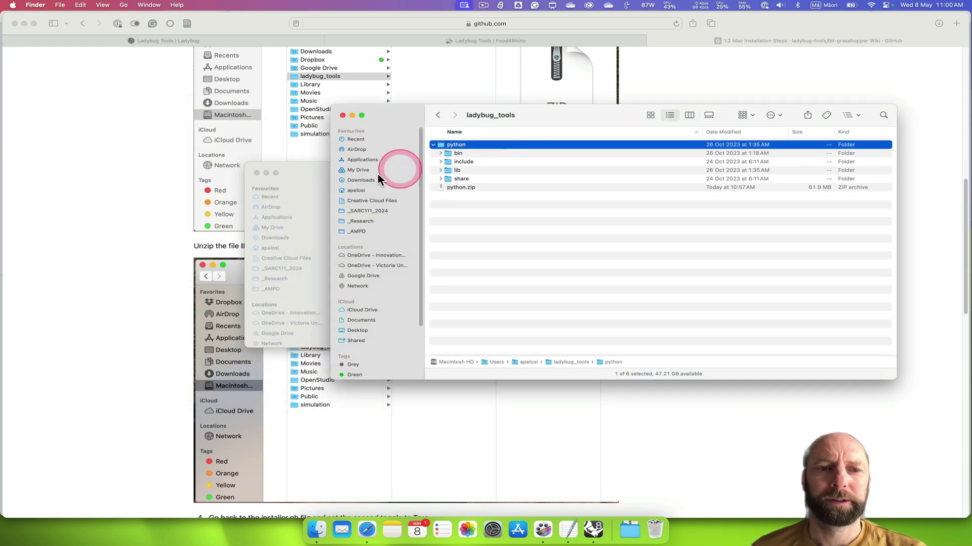
- Return to the Mac installation guide in Safari and read steps 4 and 5 and the Optional Steps section
click(147, 273)
scroll(213, 276, down, 10)
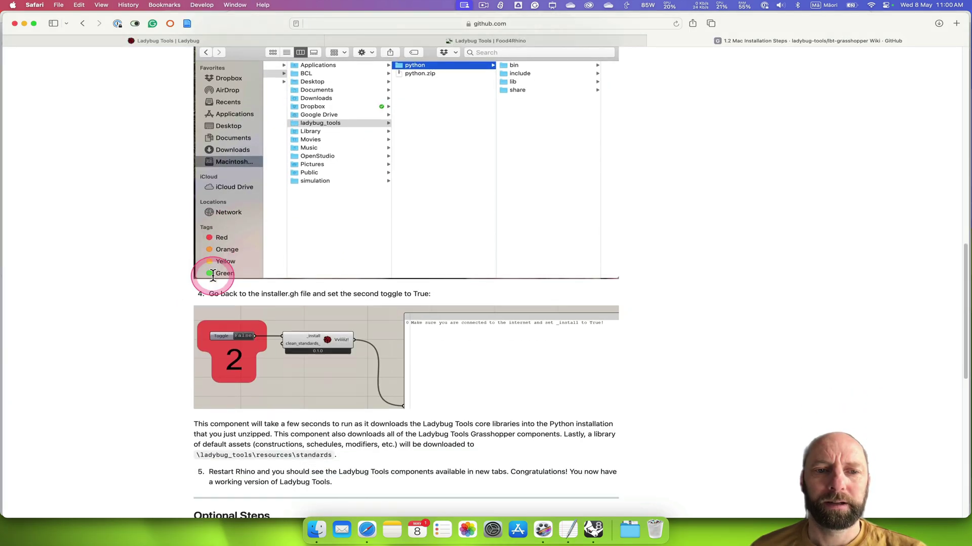
scroll(212, 275, down, 3)
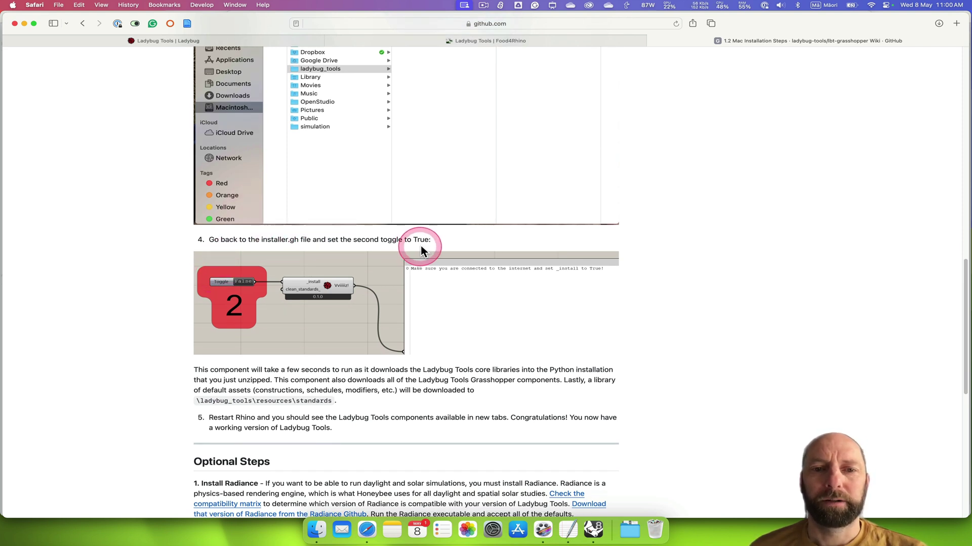
scroll(554, 259, down, 2)
scroll(556, 254, down, 6)
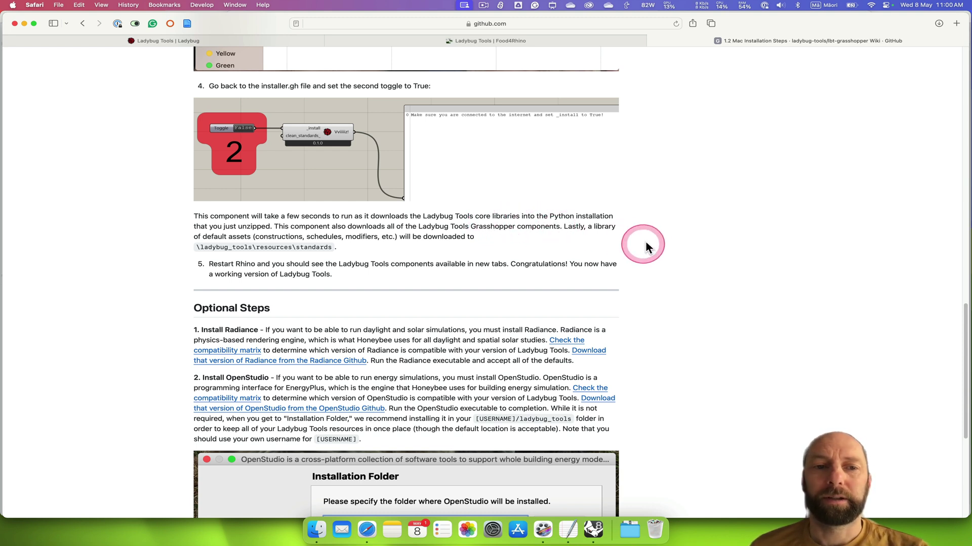
scroll(673, 239, down, 1)
scroll(671, 240, down, 1)
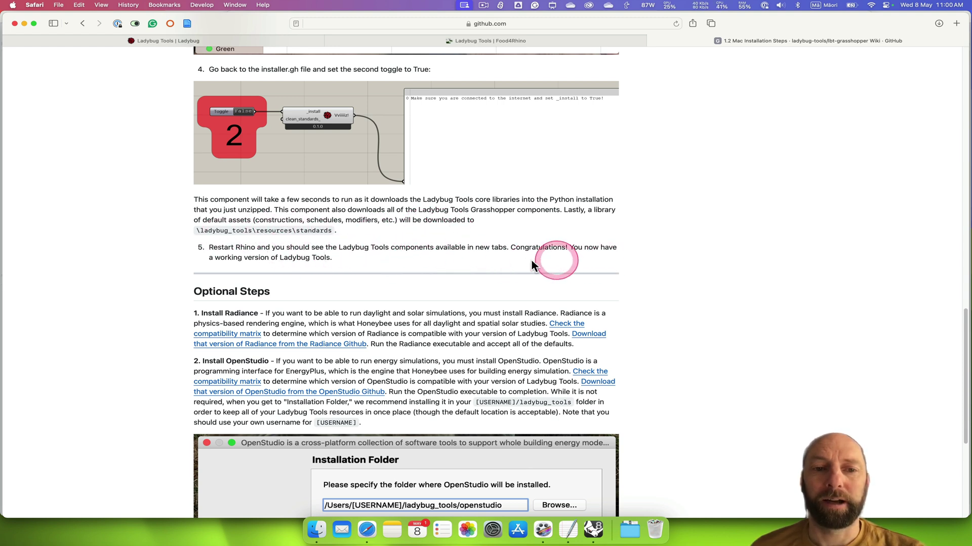
scroll(577, 275, down, 3)
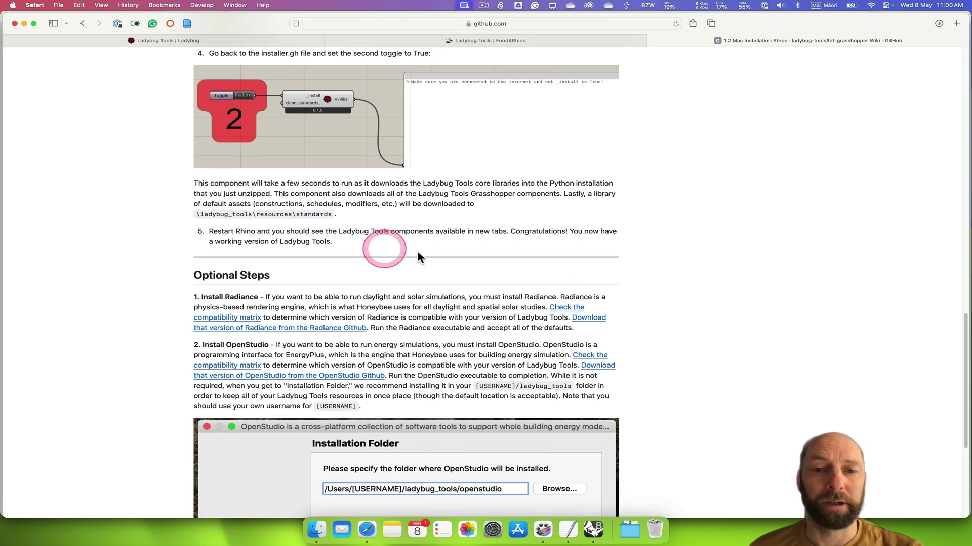
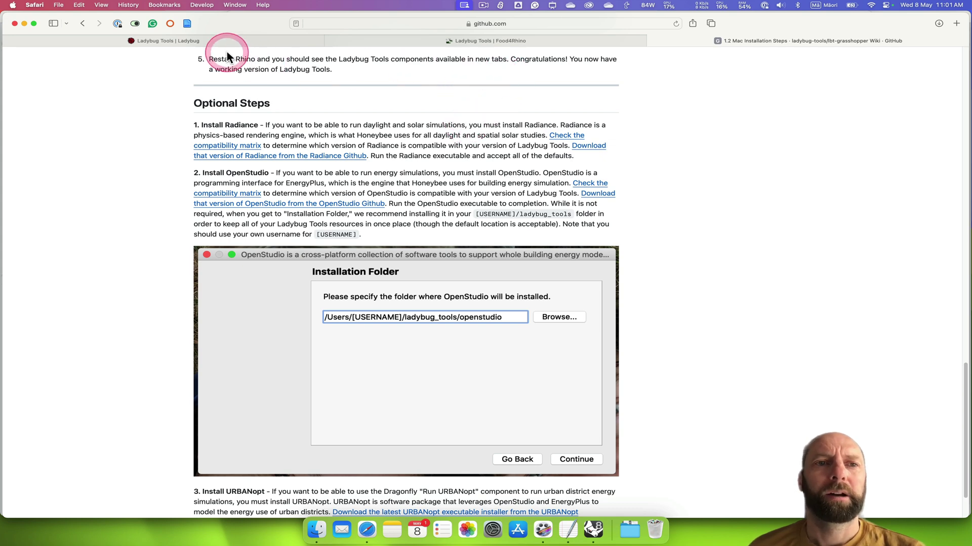
- Switch to Grasshopper, set the second toggle feeding the _install component to True and acknowledge the installation dialog
click(594, 530)
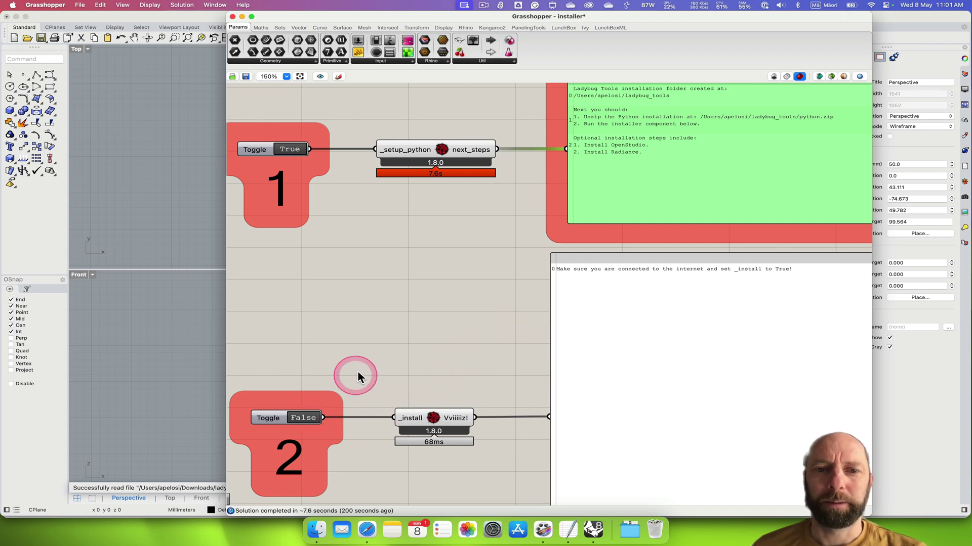
drag(347, 373, 447, 317)
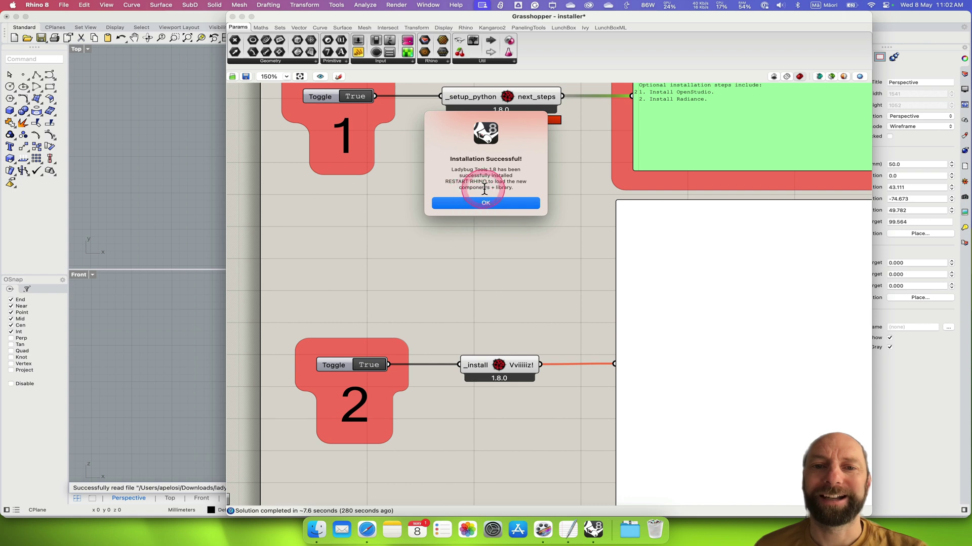
click(494, 205)
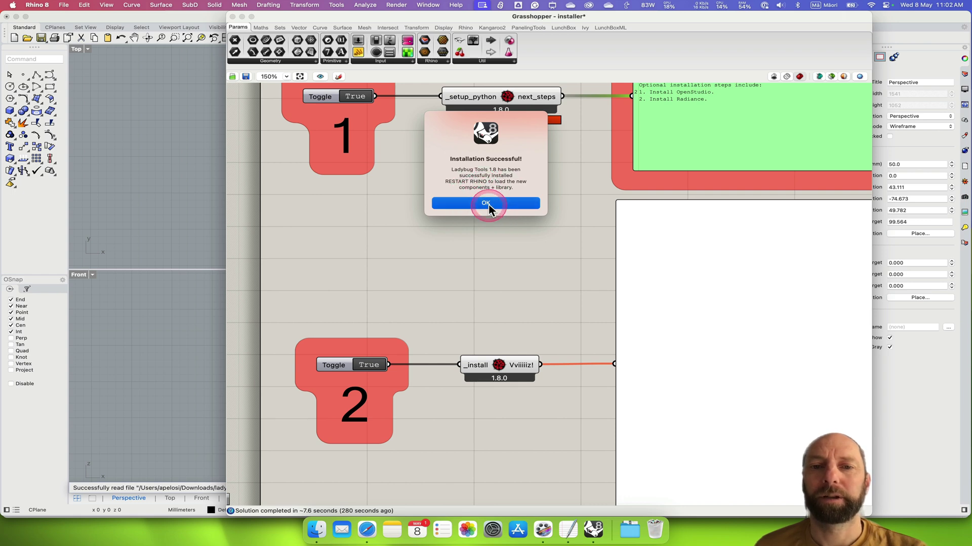
- Examine the installation log in the panel connected to the _install component
scroll(686, 293, down, 3)
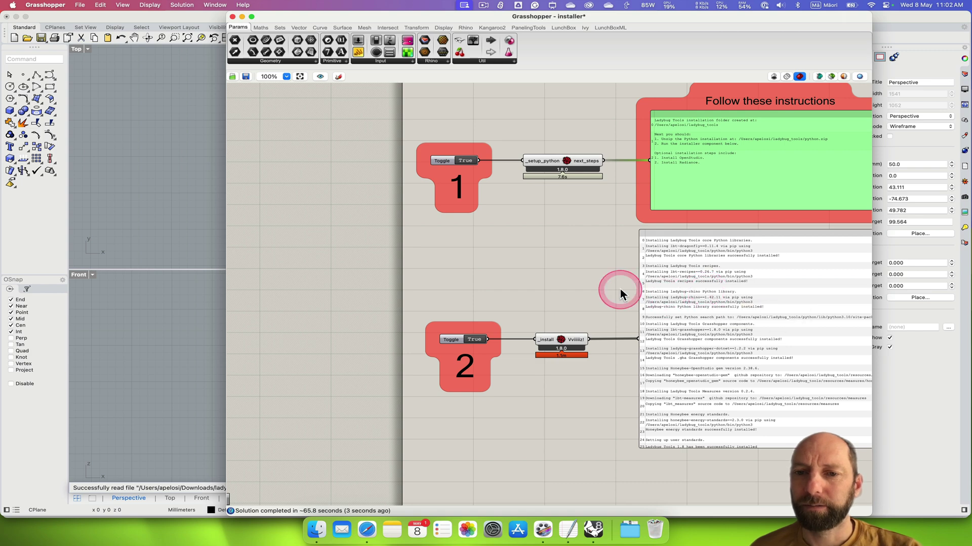
scroll(620, 290, down, 4)
scroll(604, 286, up, 6)
drag(601, 280, 372, 210)
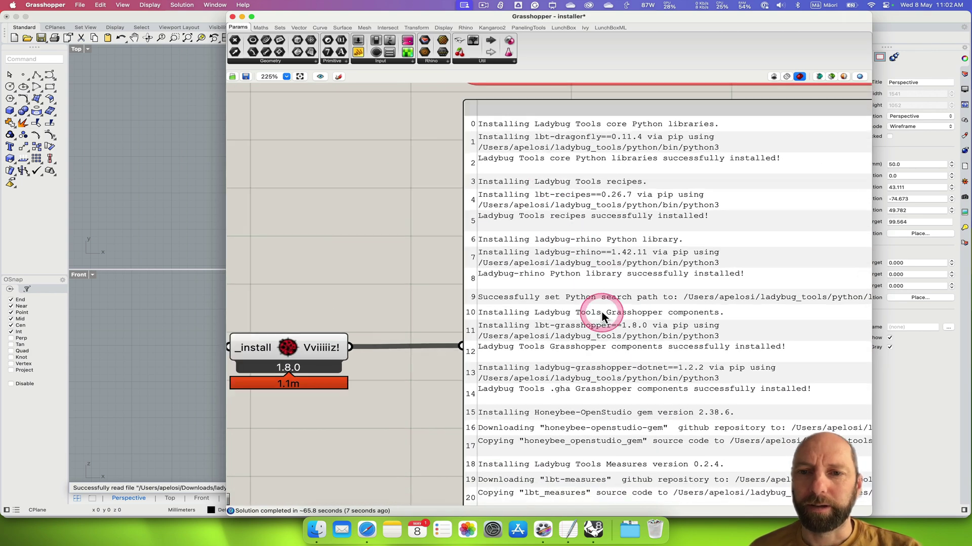
scroll(601, 310, down, 1)
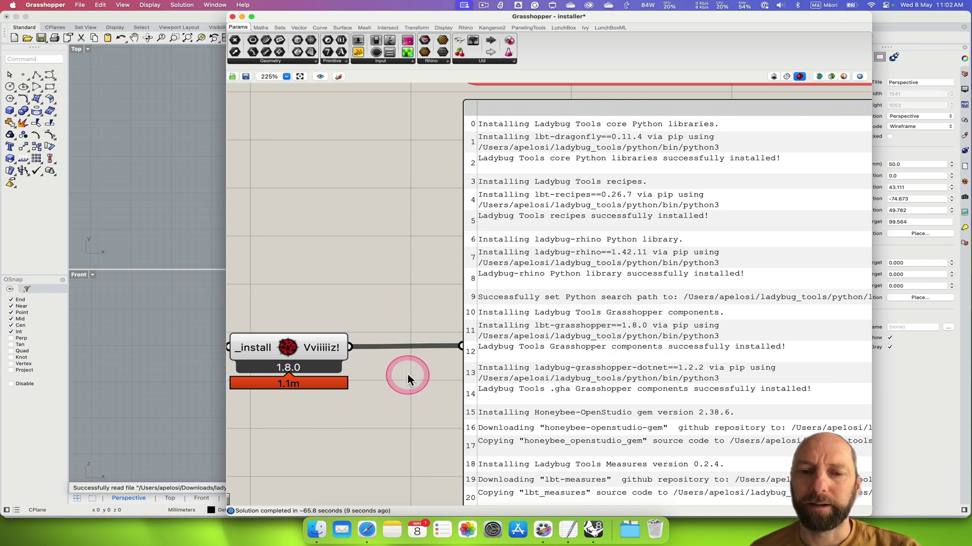
drag(401, 290, 688, 347)
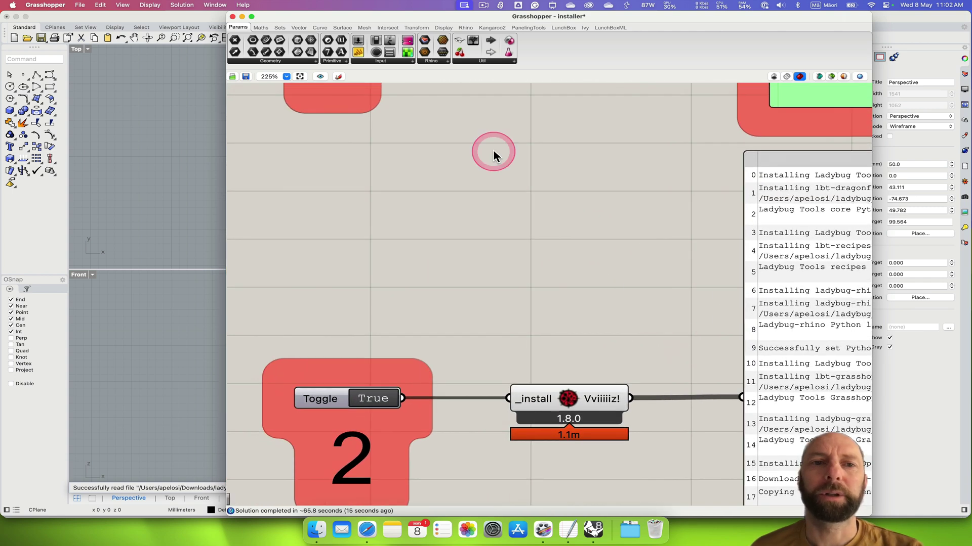
- Close the Grasshopper window and quit Rhino, deleting the new installer document and leaving the Grasshopper file unsaved
click(233, 18)
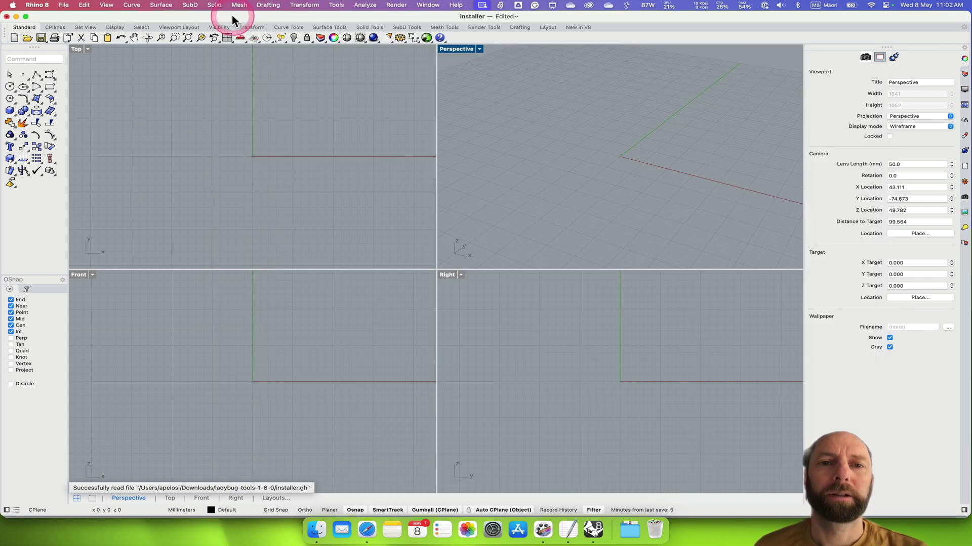
click(42, 7)
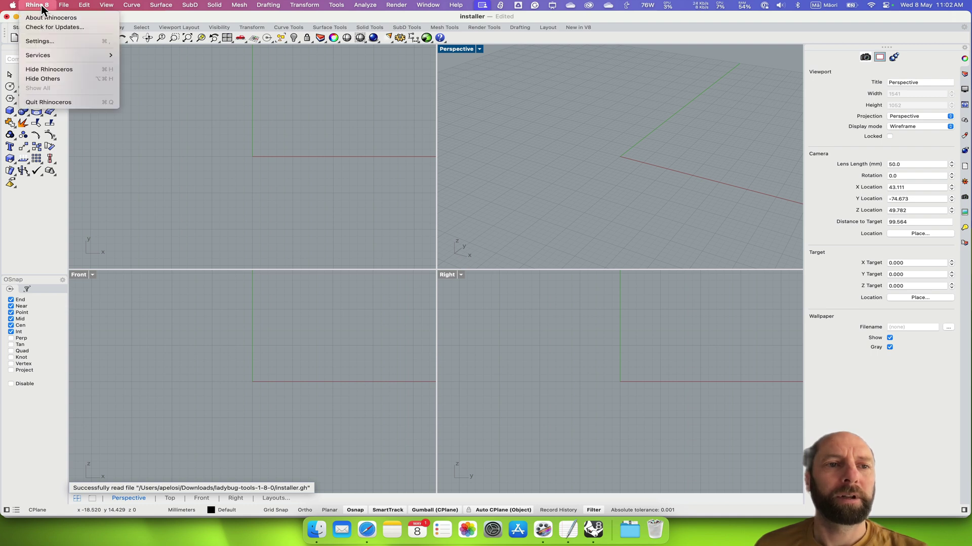
click(62, 103)
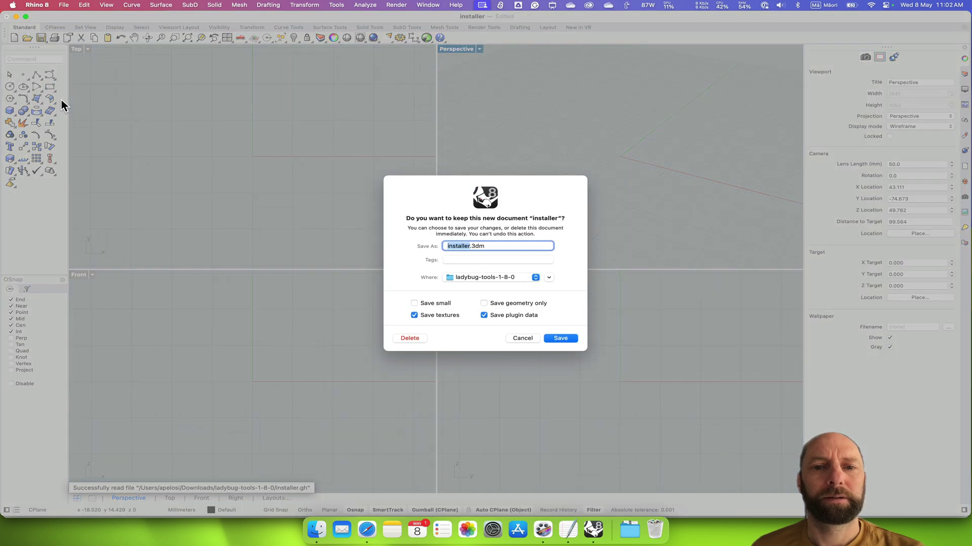
click(307, 200)
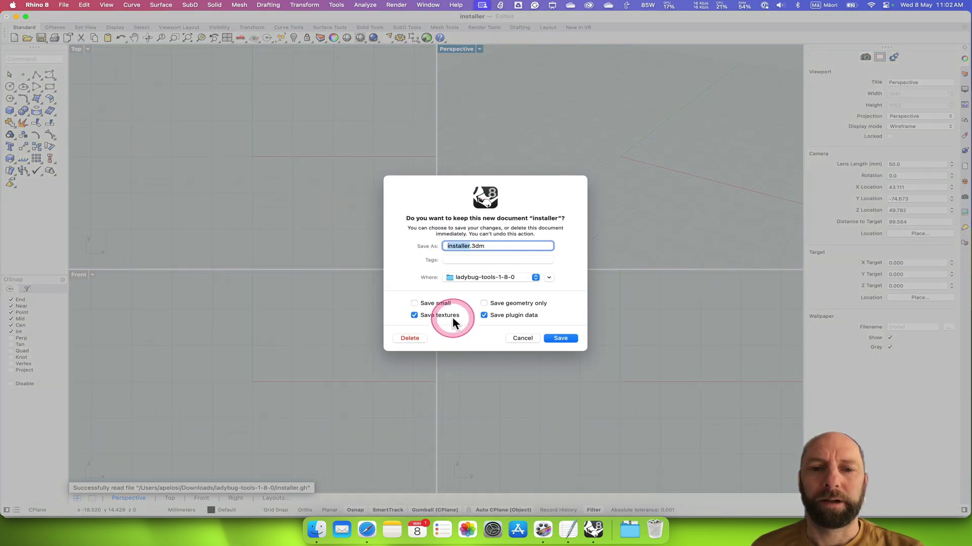
click(407, 340)
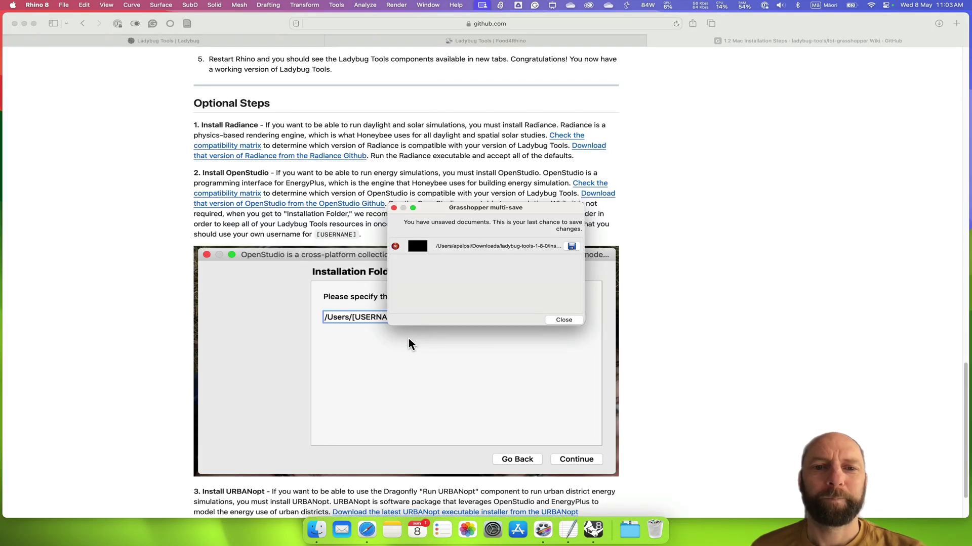
click(550, 326)
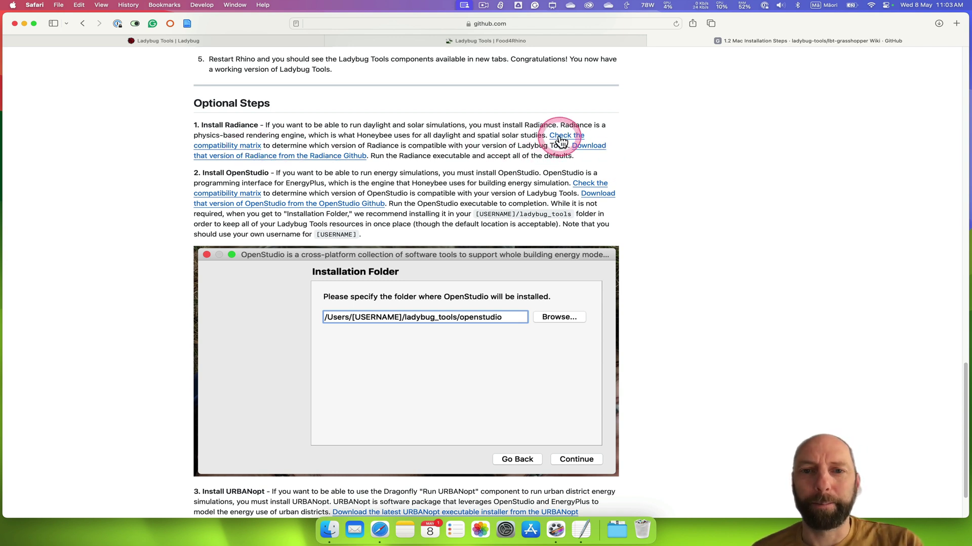
- Open the guide's compatibility matrix in a new browser tab and follow the 5.4 (2023-11-5) Radiance link in the [DEV] row
super+click(560, 141)
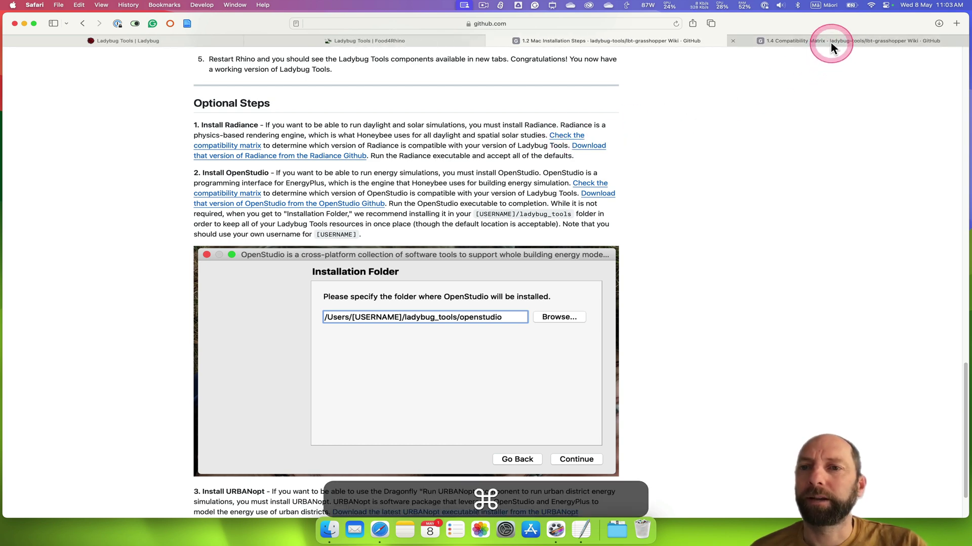
click(830, 42)
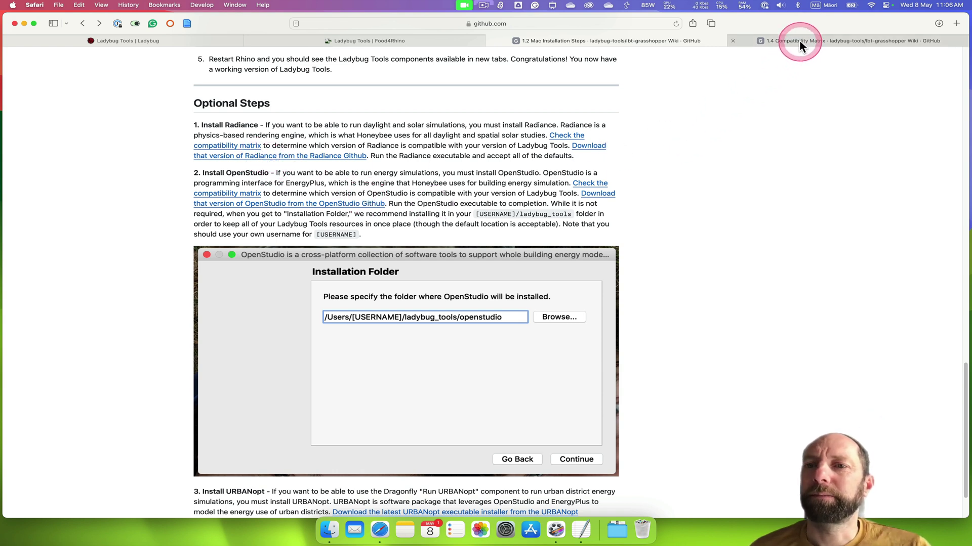
mouse_move(800, 46)
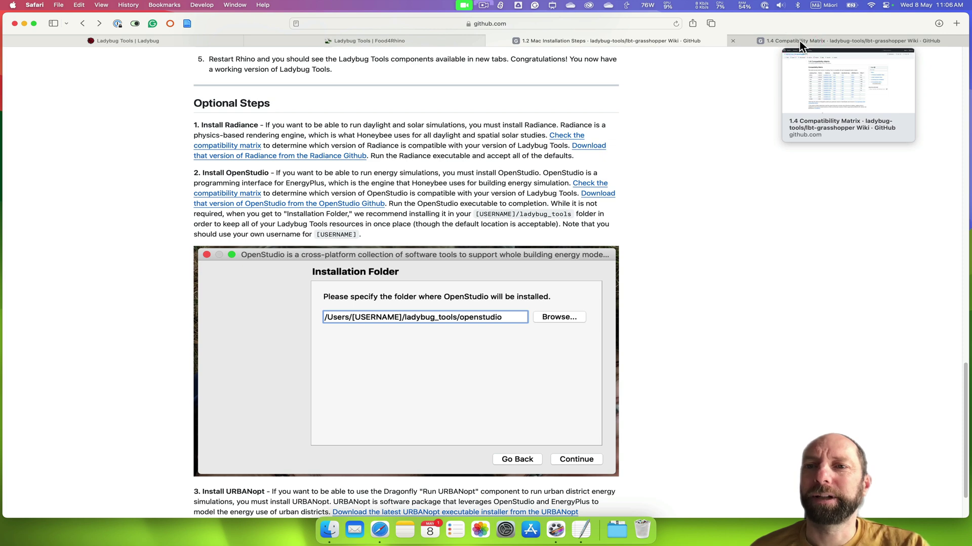
click(801, 43)
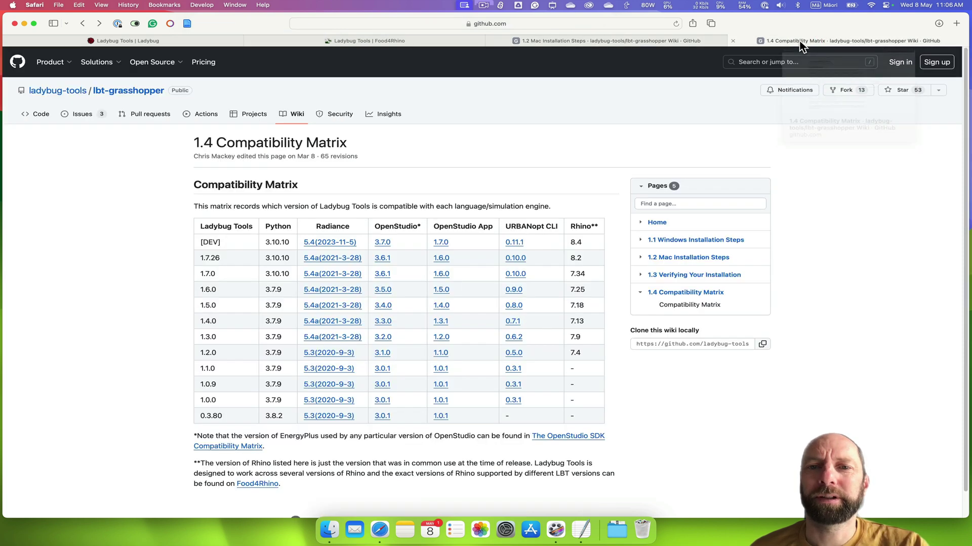
click(330, 245)
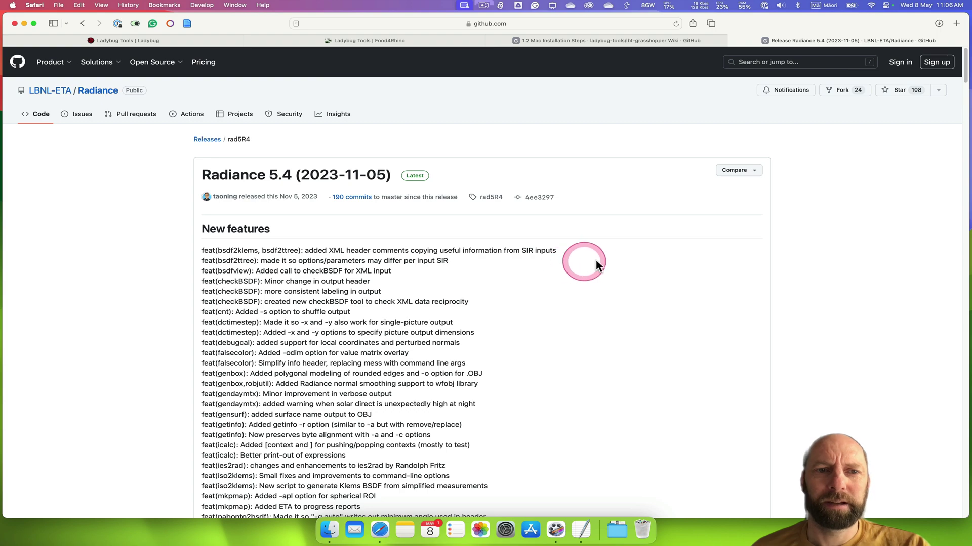
scroll(684, 256, down, 8)
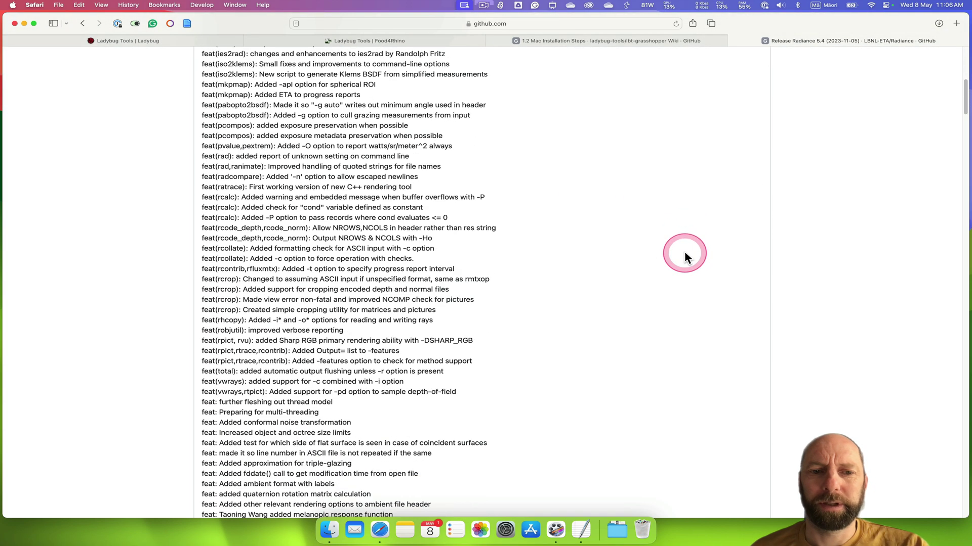
scroll(684, 253, up, 8)
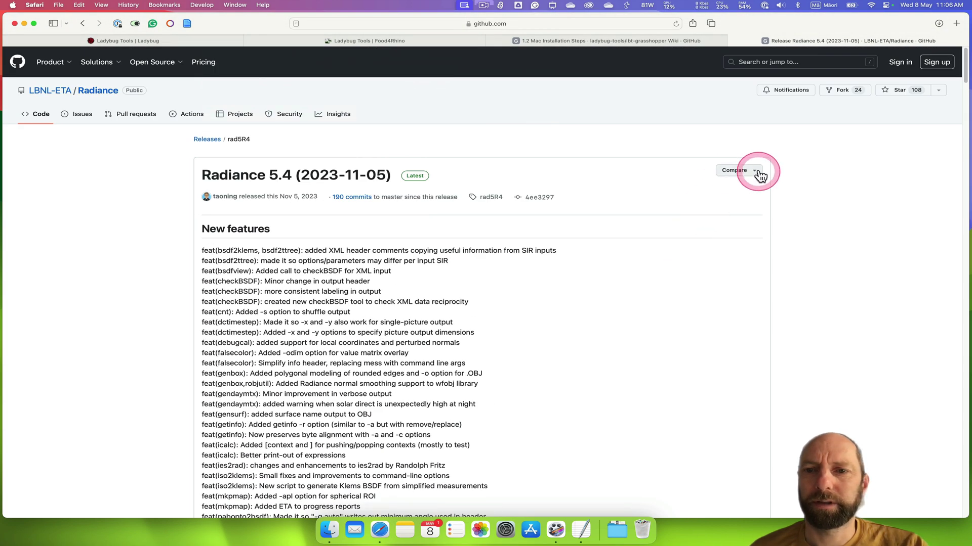
click(759, 173)
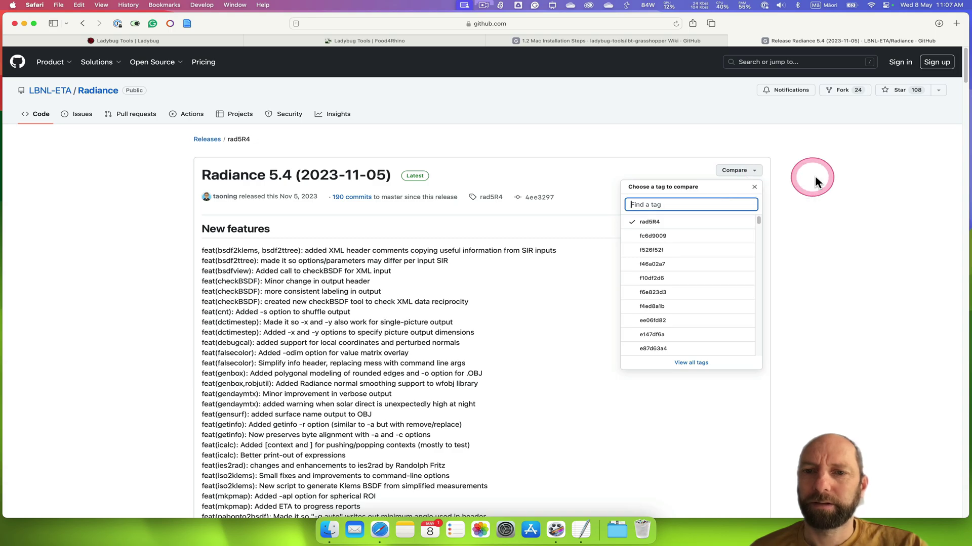
click(794, 243)
- Download the macOS installer package Radiance_4ee32974_OSX.pkg from the Radiance 5.4 release assets
scroll(795, 247, down, 6)
scroll(796, 243, down, 20)
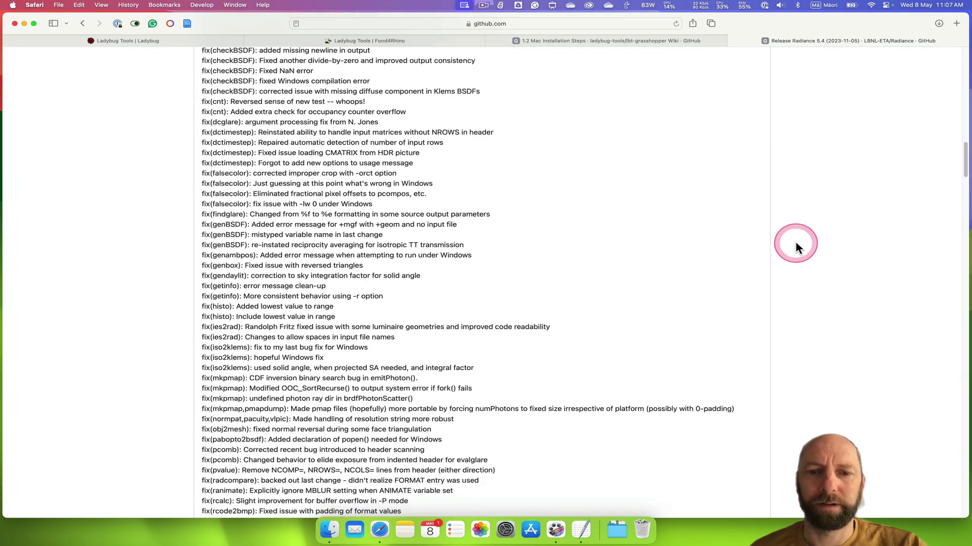
scroll(795, 246, down, 10)
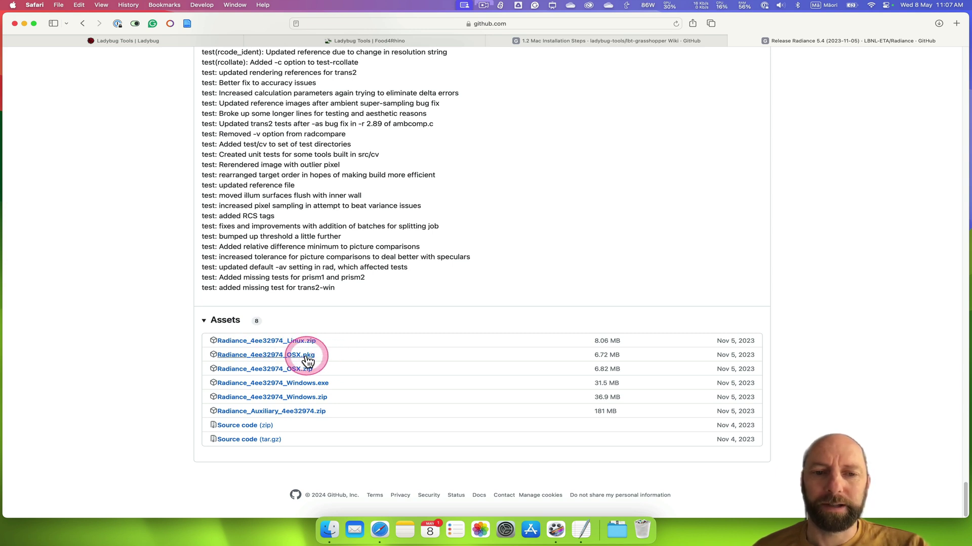
click(278, 356)
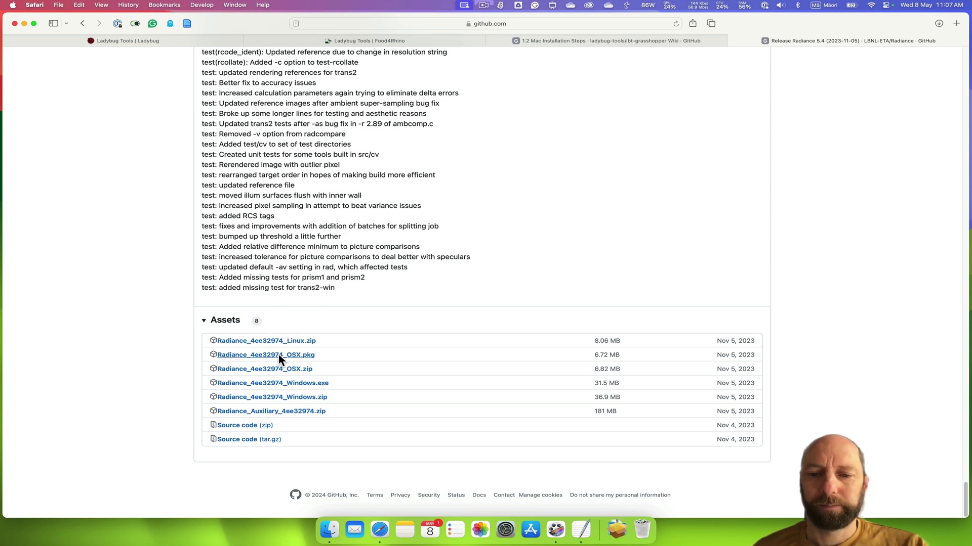
- Try to open the downloaded Radiance_4ee32974_OSX.pkg and dismiss the security alert
click(618, 526)
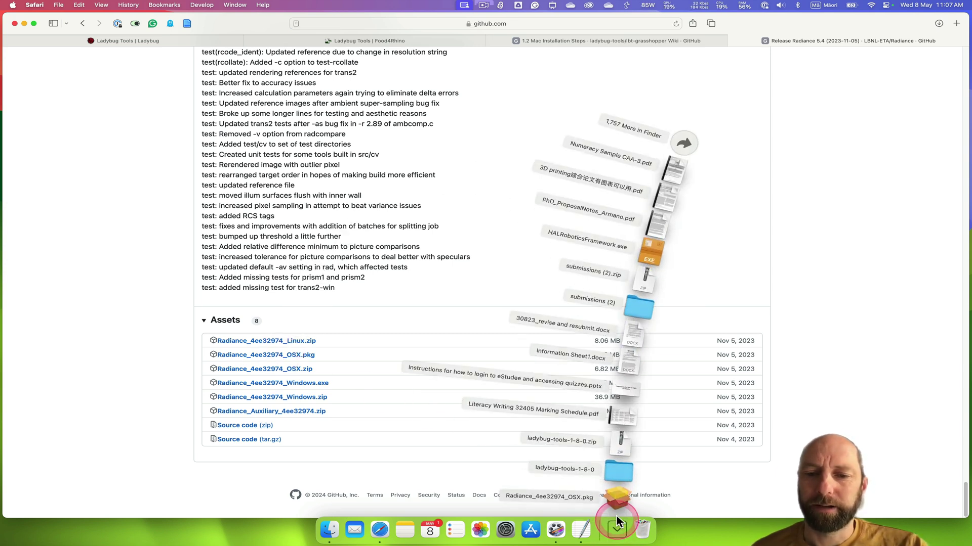
click(614, 500)
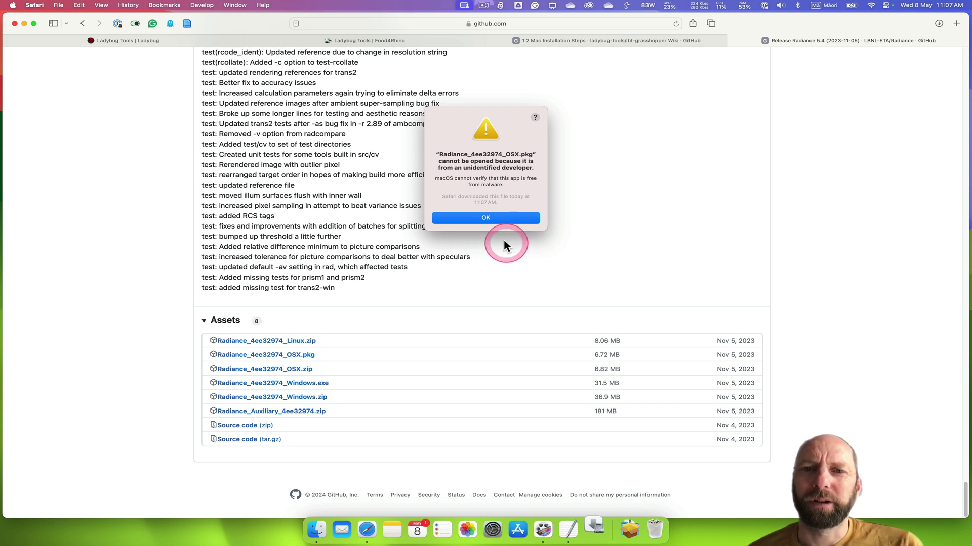
click(488, 220)
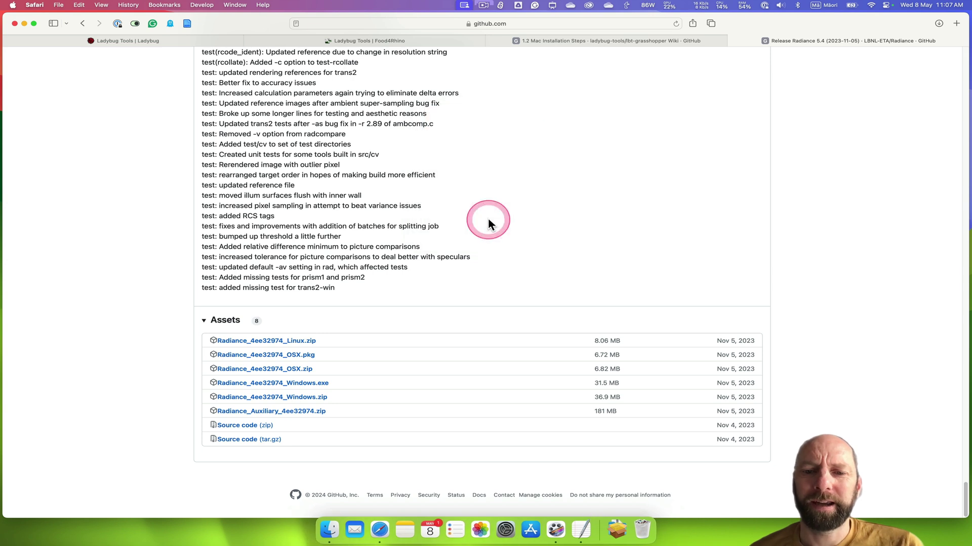
- Switch to System Settings and allow the blocked Radiance_4ee32974_OSX.pkg to open anyway under Privacy & Security, confirming the override
click(504, 531)
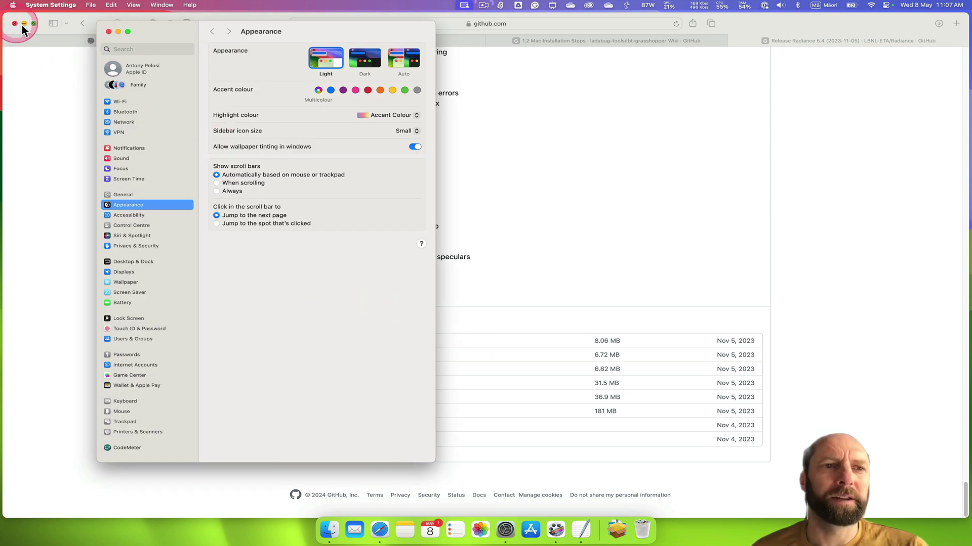
click(13, 5)
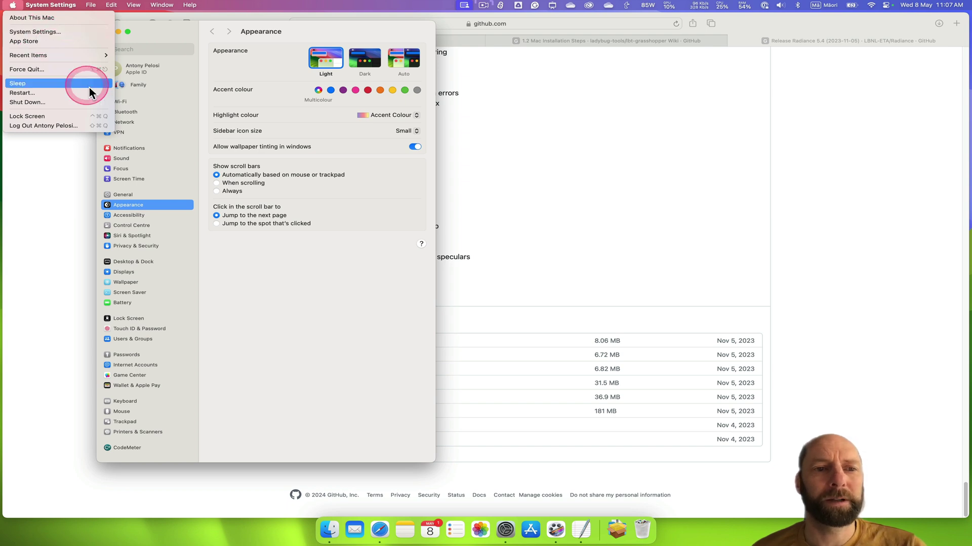
click(218, 306)
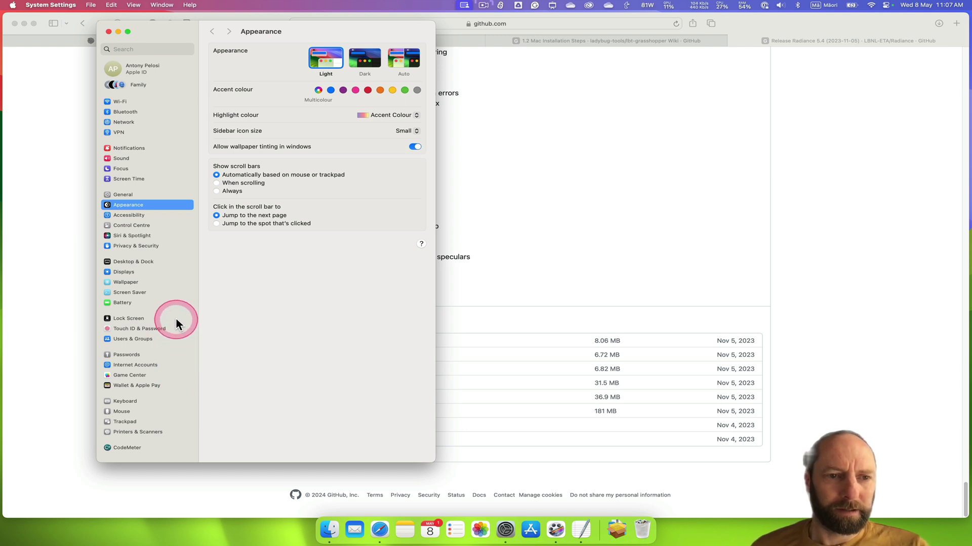
click(147, 248)
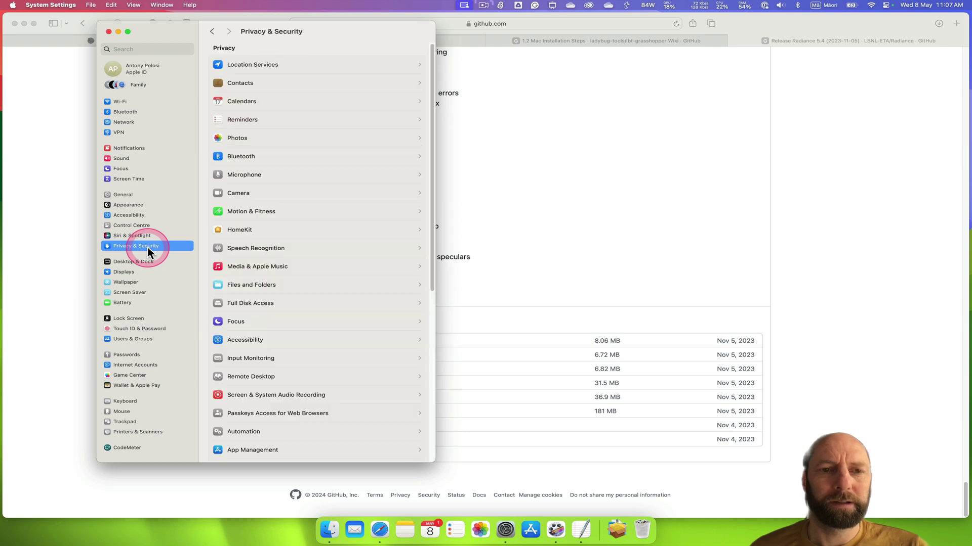
scroll(328, 257, down, 10)
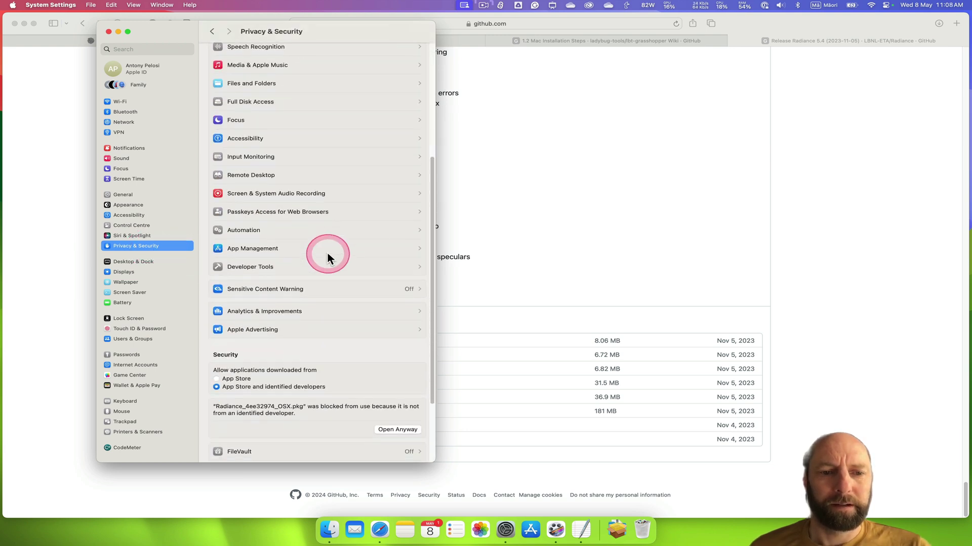
scroll(328, 259, down, 3)
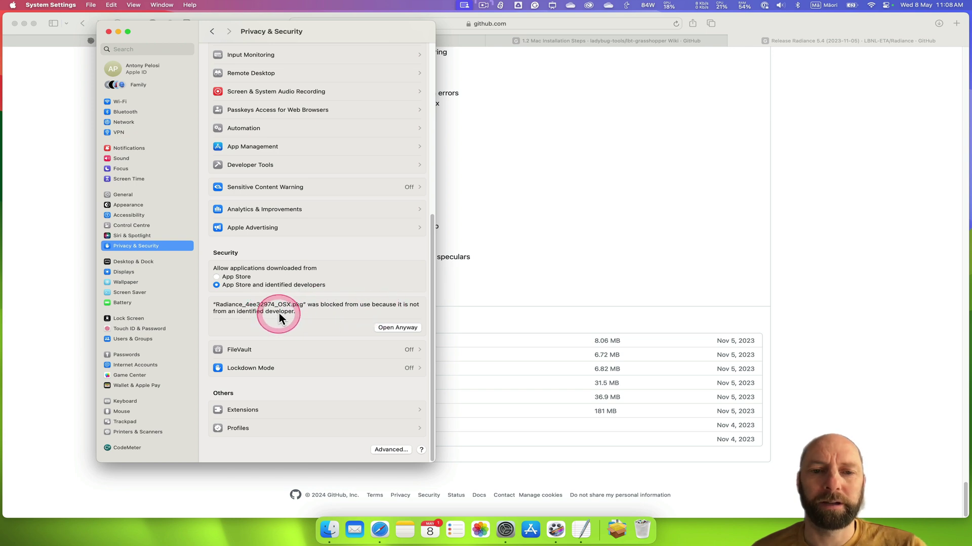
click(398, 328)
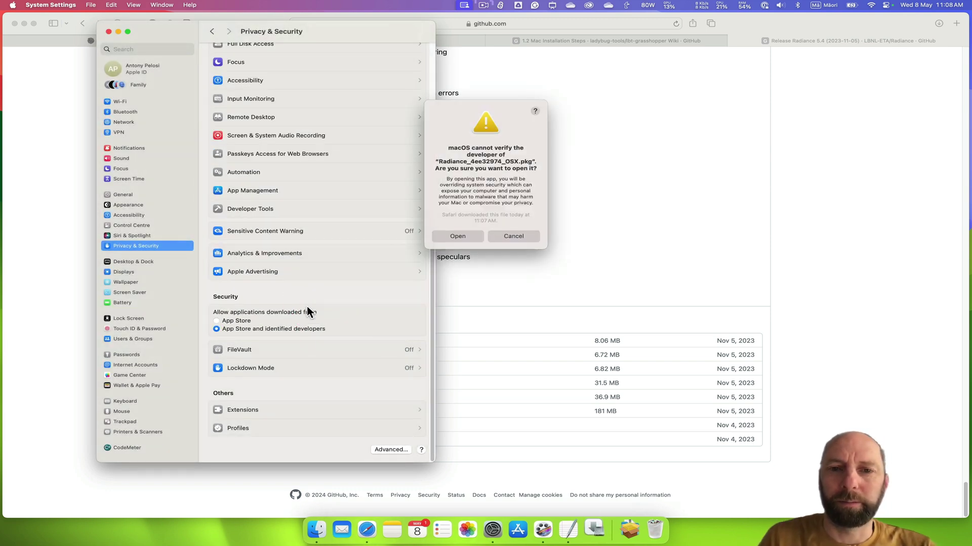
click(464, 241)
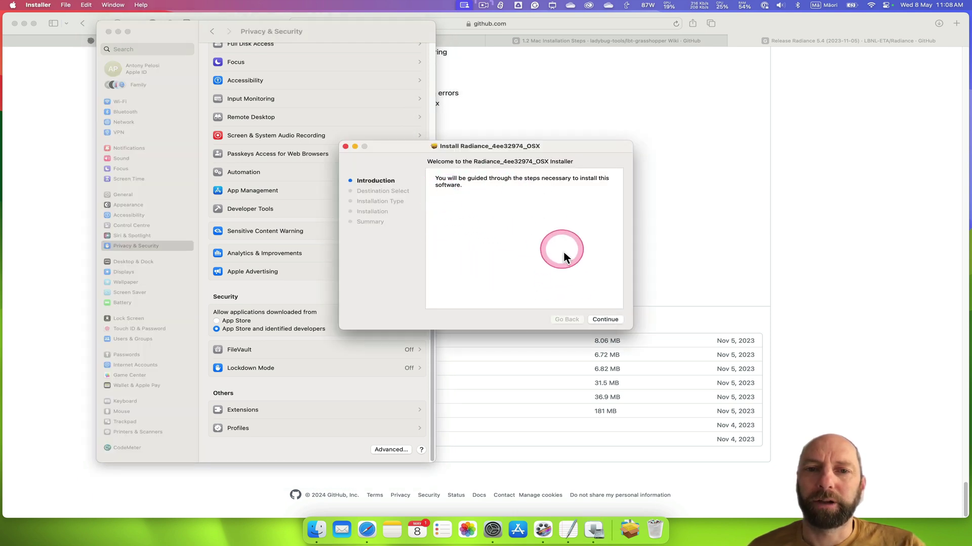
- Run the standard Radiance installation, authorise it with the account password, and close the installer, moving the package to the Bin
click(609, 320)
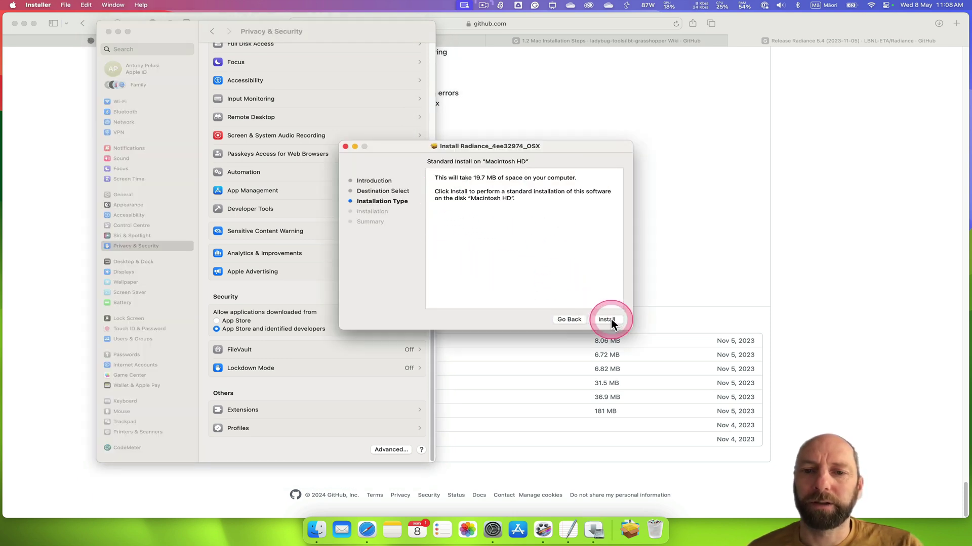
click(610, 321)
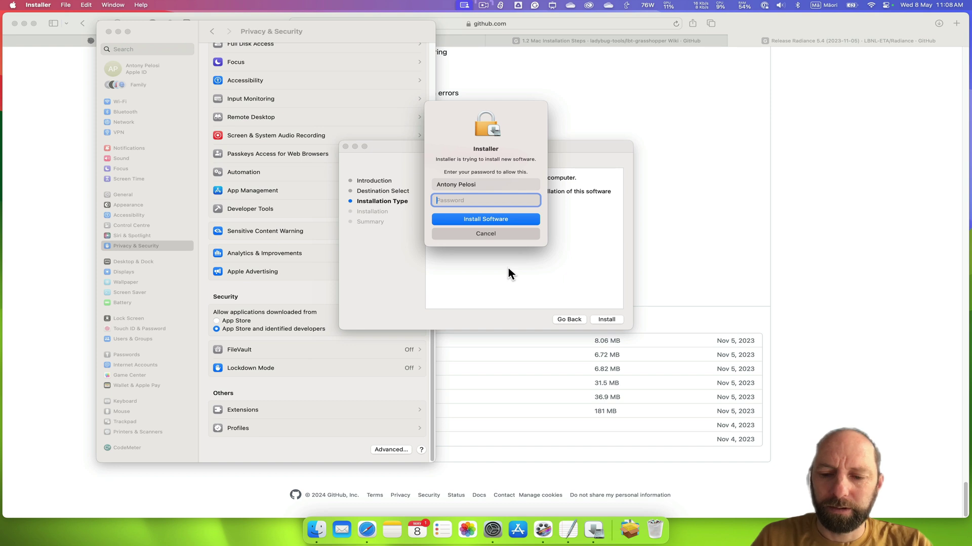
text(••••)
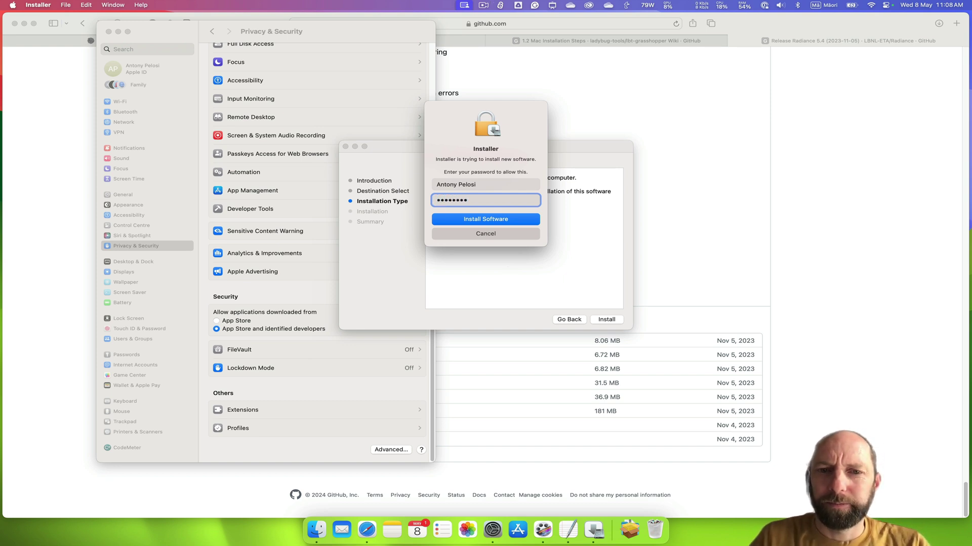
click(499, 272)
click(487, 221)
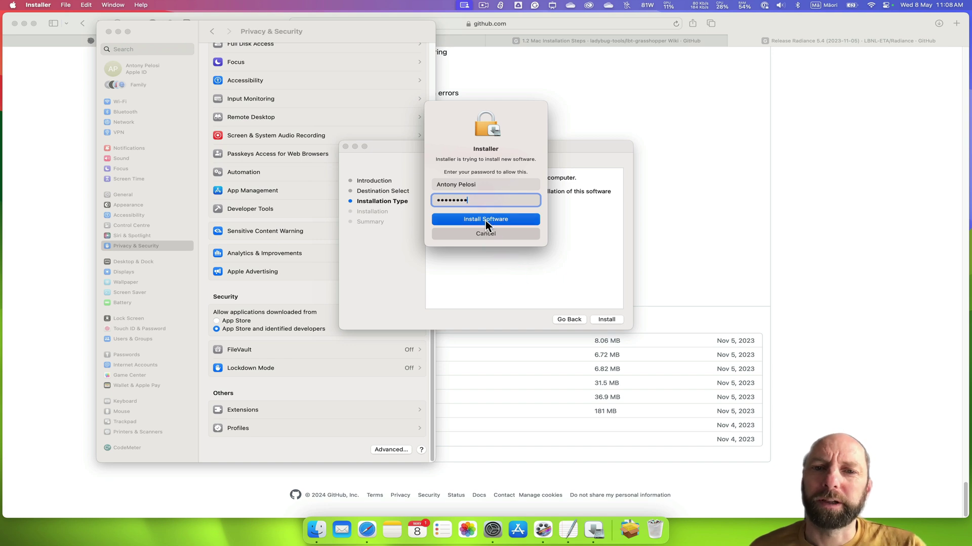
mouse_move(484, 223)
mouse_down()
mouse_move(553, 268)
mouse_move(593, 271)
mouse_up()
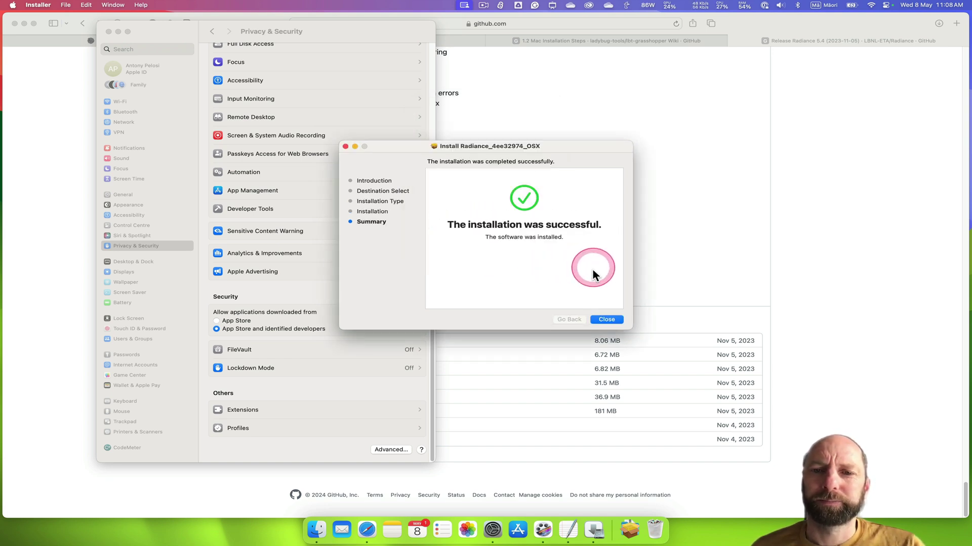
click(607, 320)
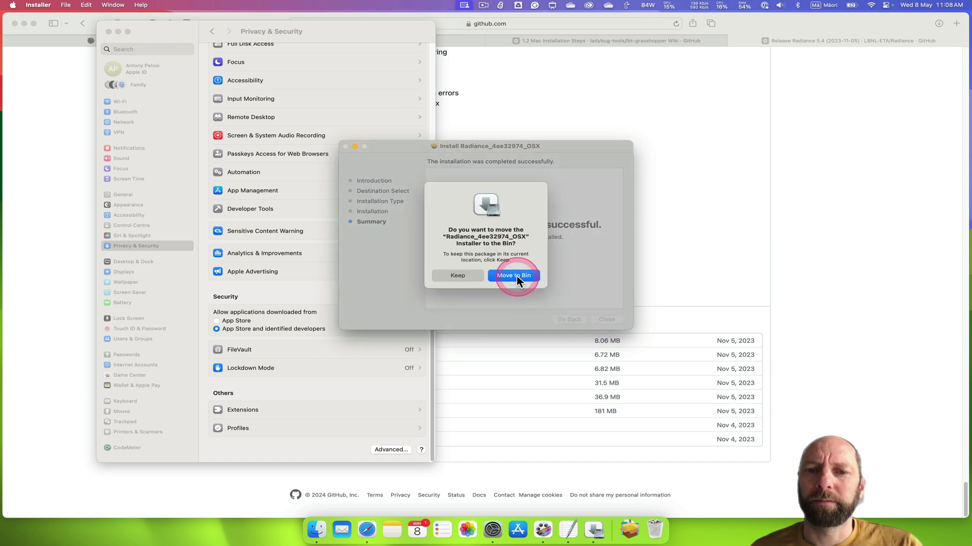
click(515, 276)
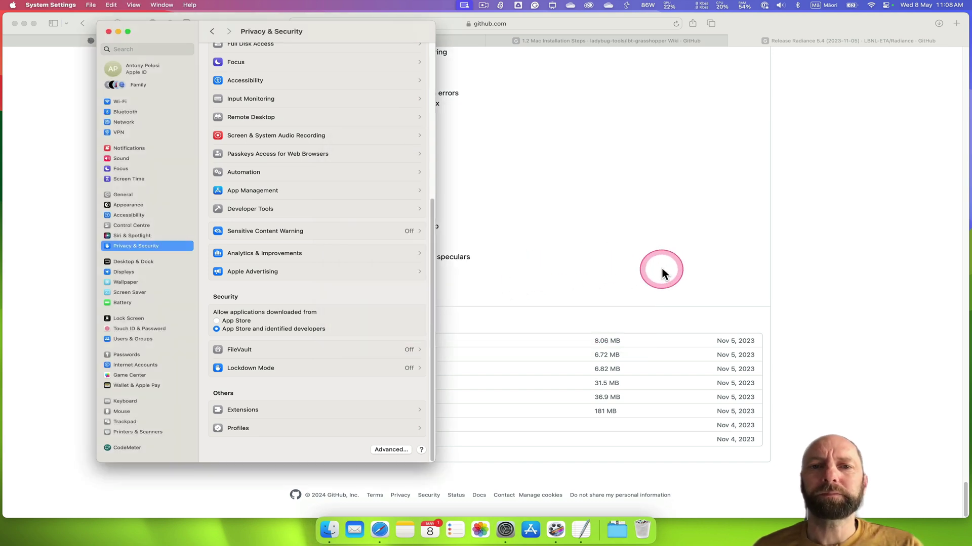
- Return to the Mac installation guide in Safari and open the OpenStudio step's compatibility matrix in a new browser tab
click(817, 242)
click(581, 44)
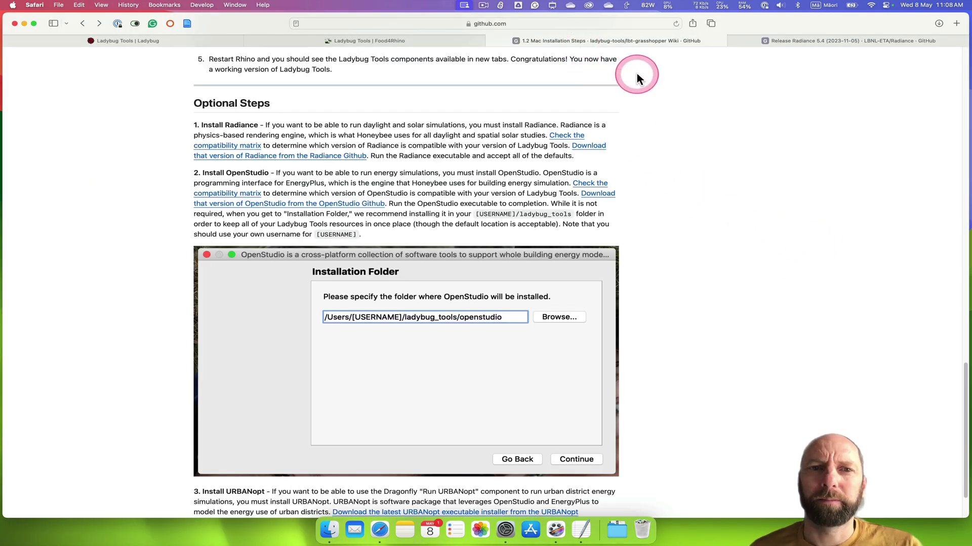
click(363, 163)
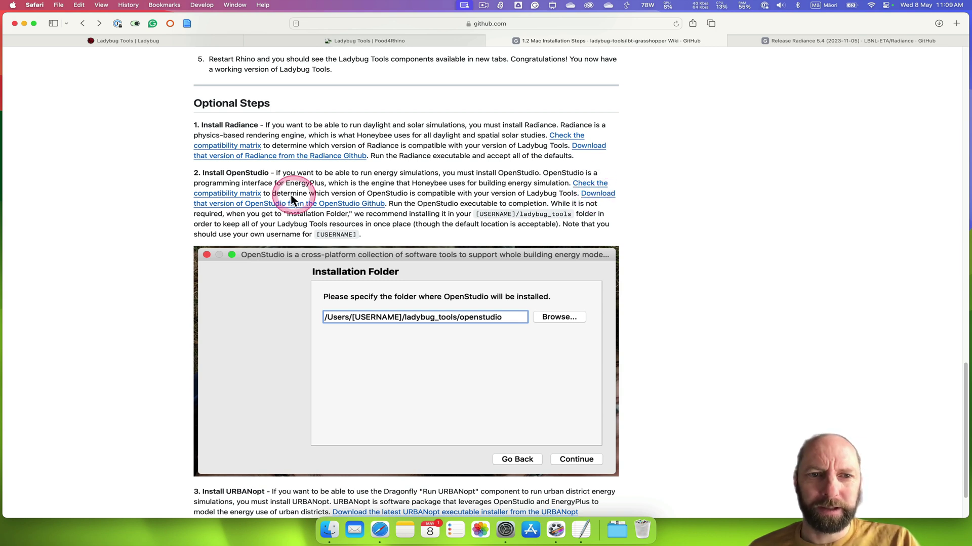
super+click(251, 198)
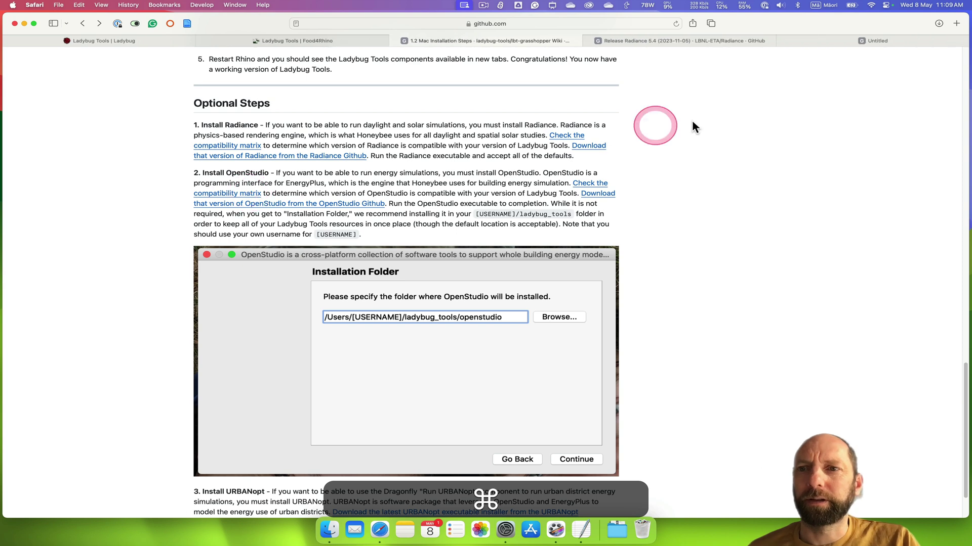
click(874, 44)
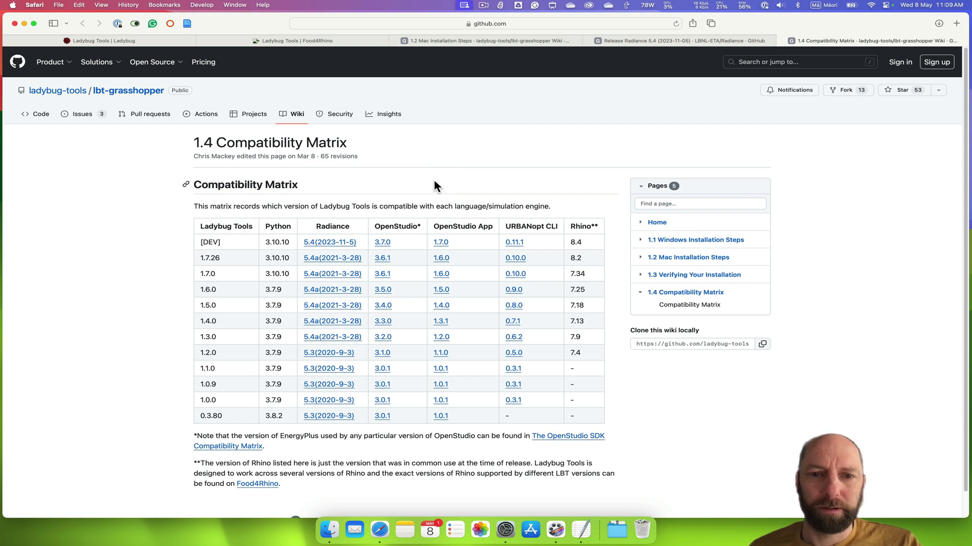
click(398, 243)
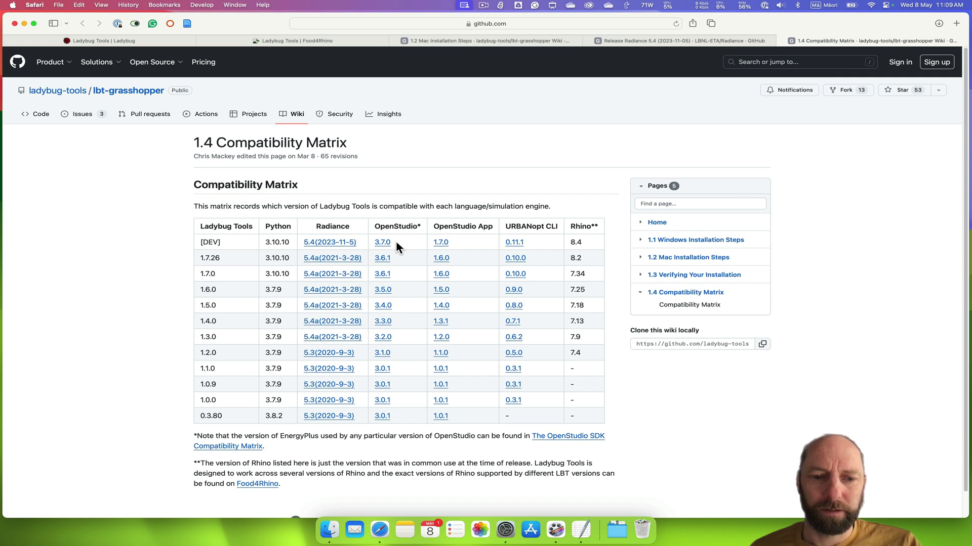
click(483, 5)
click(495, 37)
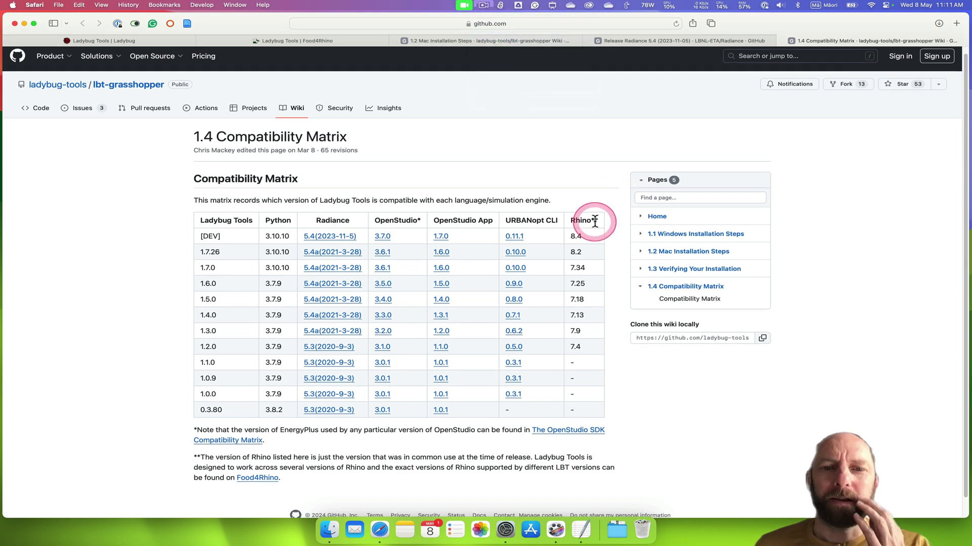
click(486, 237)
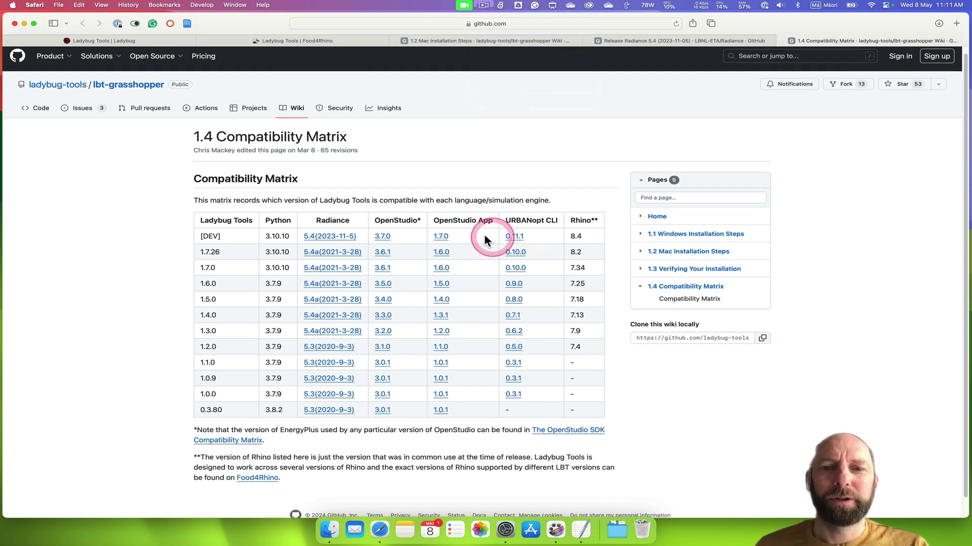
- Open the OpenStudio App 1.7.0 release for the [DEV] version in the compatibility matrix and download its macOS10.15-x86_64.dmg asset
click(442, 240)
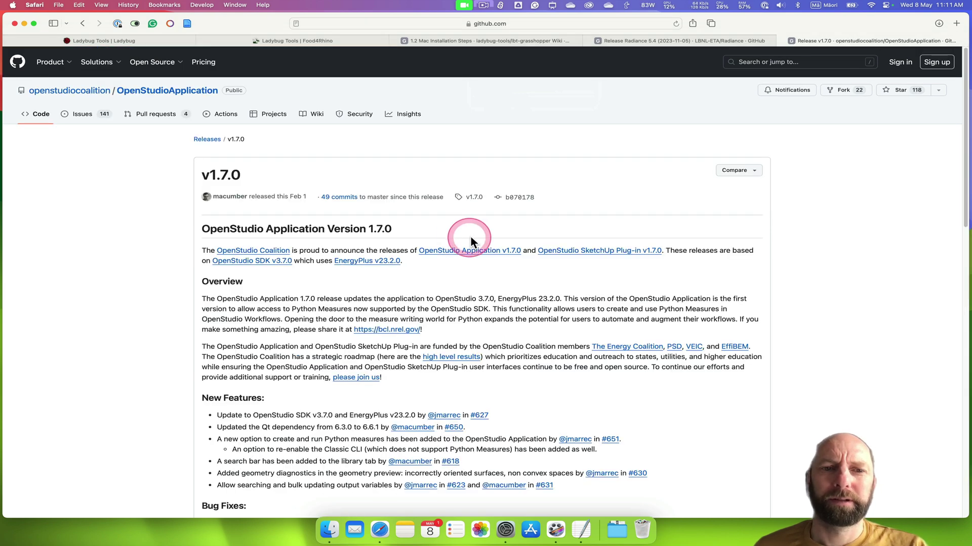
scroll(735, 259, down, 1)
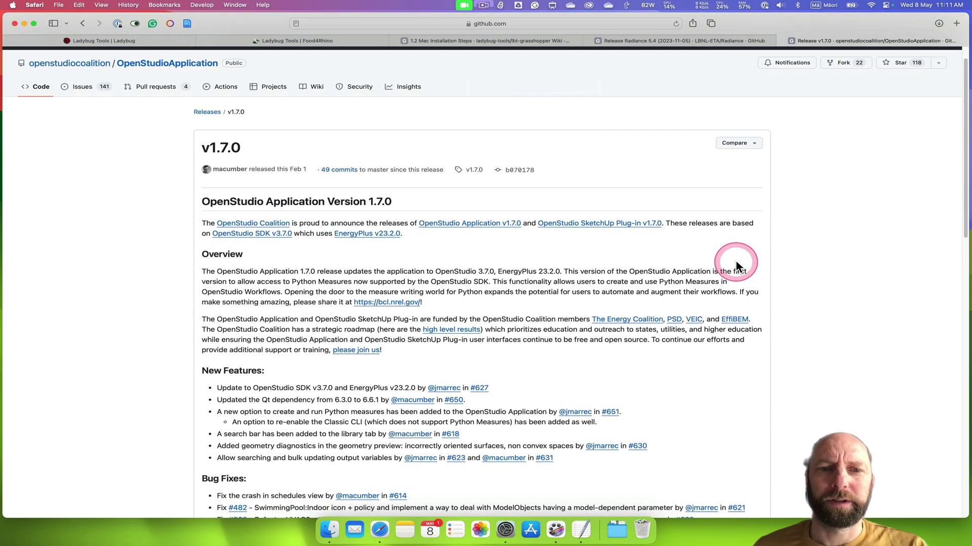
scroll(736, 261, down, 15)
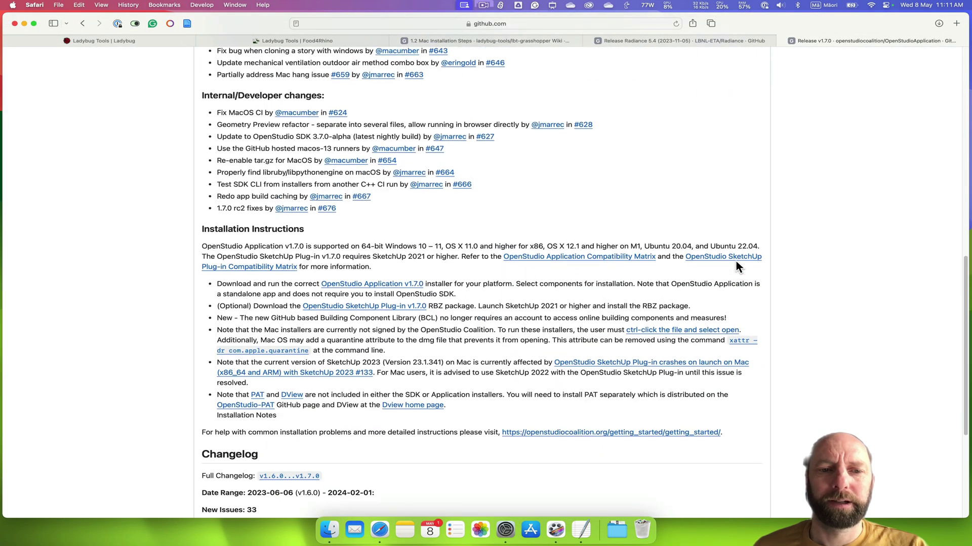
scroll(734, 259, down, 10)
click(710, 262)
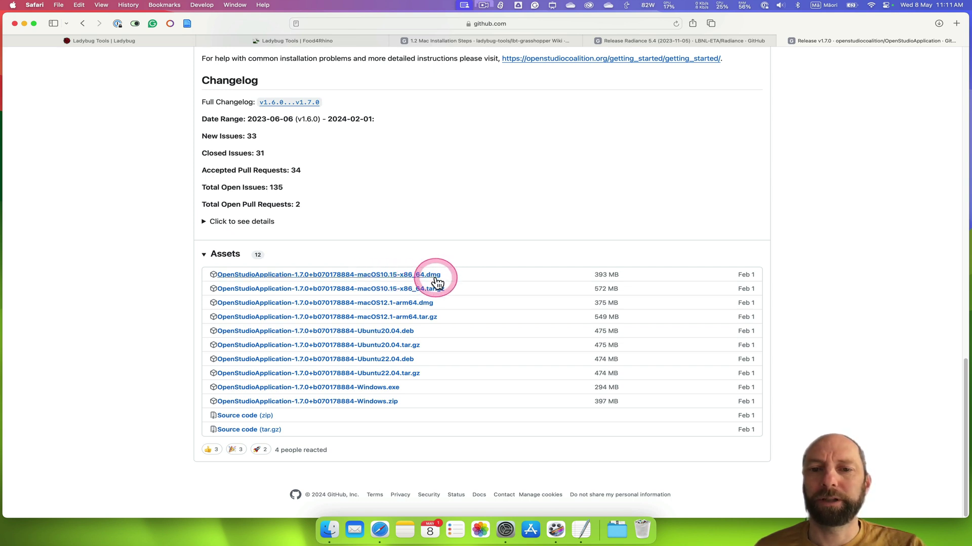
click(382, 278)
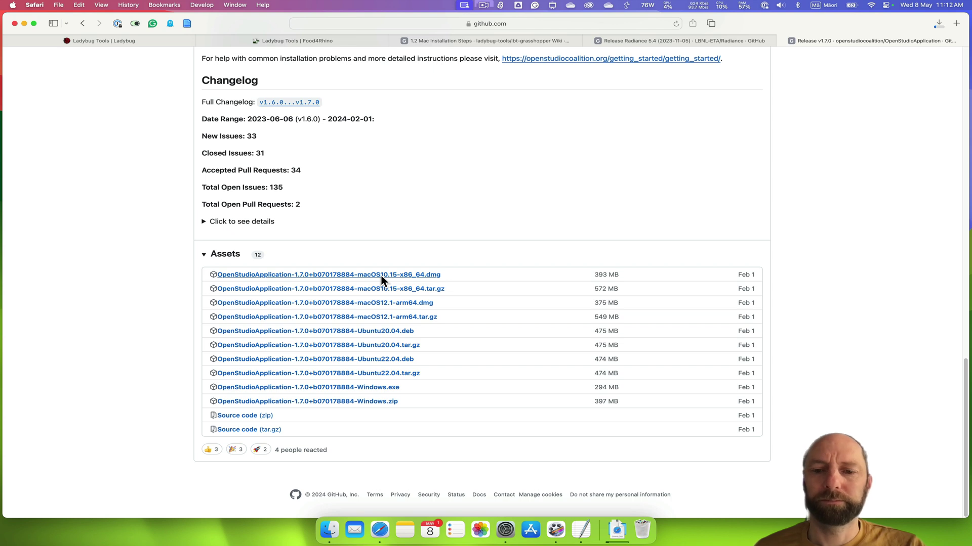
click(482, 8)
click(488, 37)
click(560, 361)
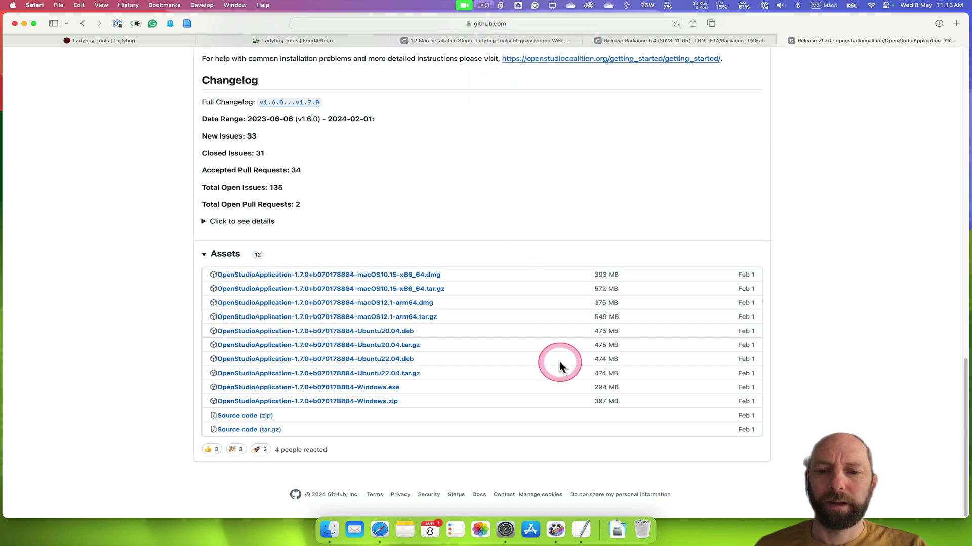
- Open the downloaded OpenStudioApplication 1.7.0 disk image, try to launch its installer app, and dismiss the security alert
click(617, 532)
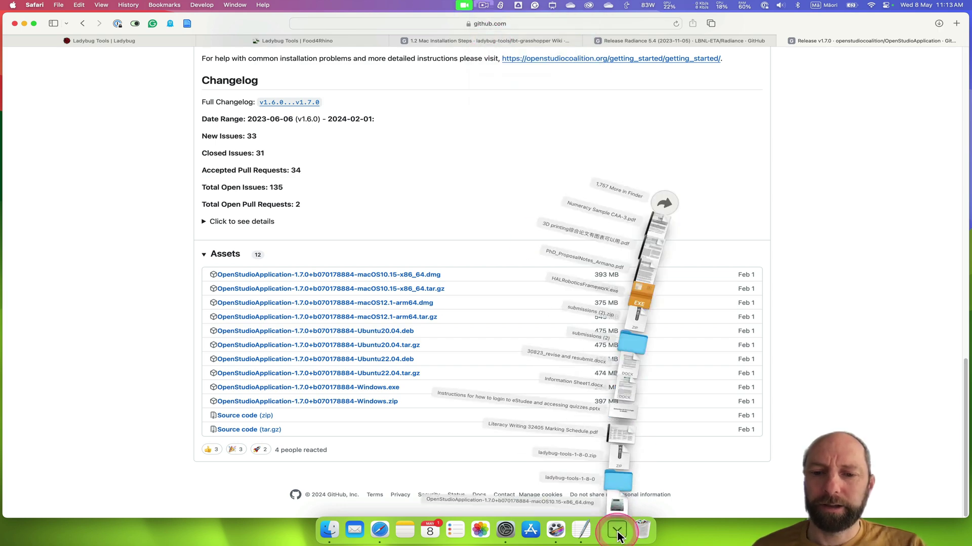
click(617, 504)
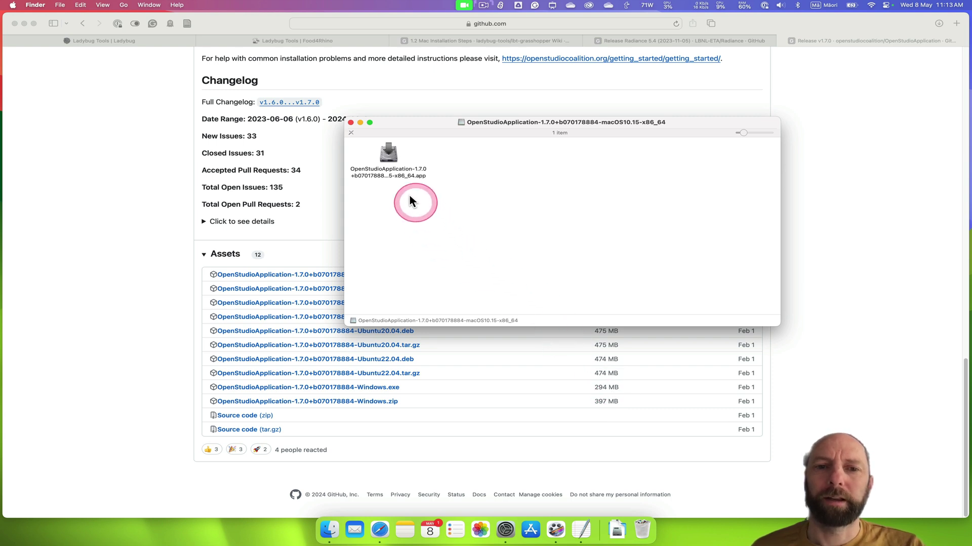
double_click(389, 160)
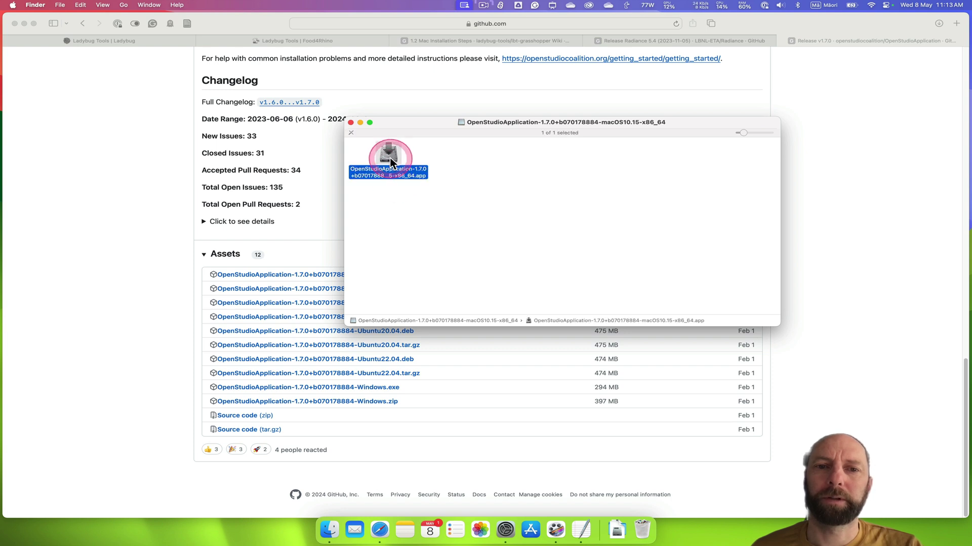
double_click(420, 175)
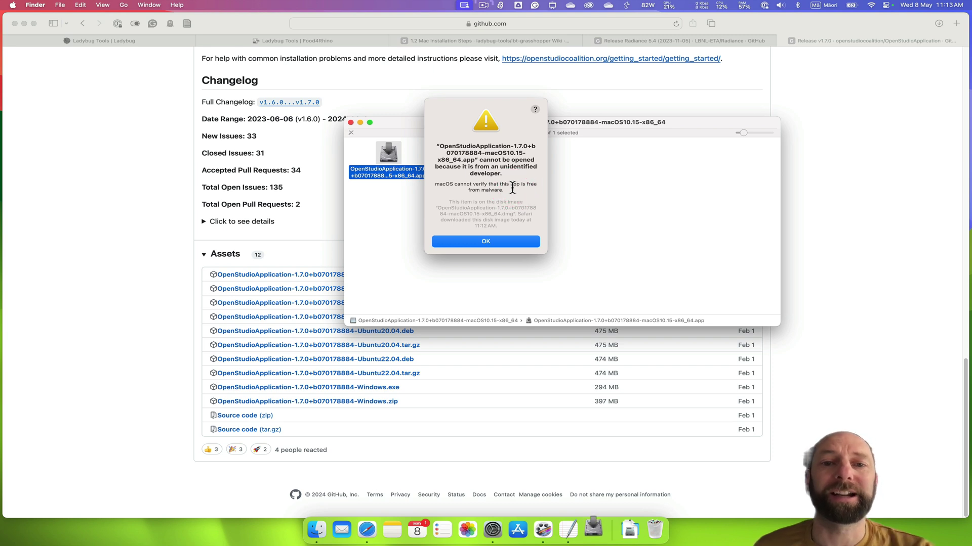
click(484, 241)
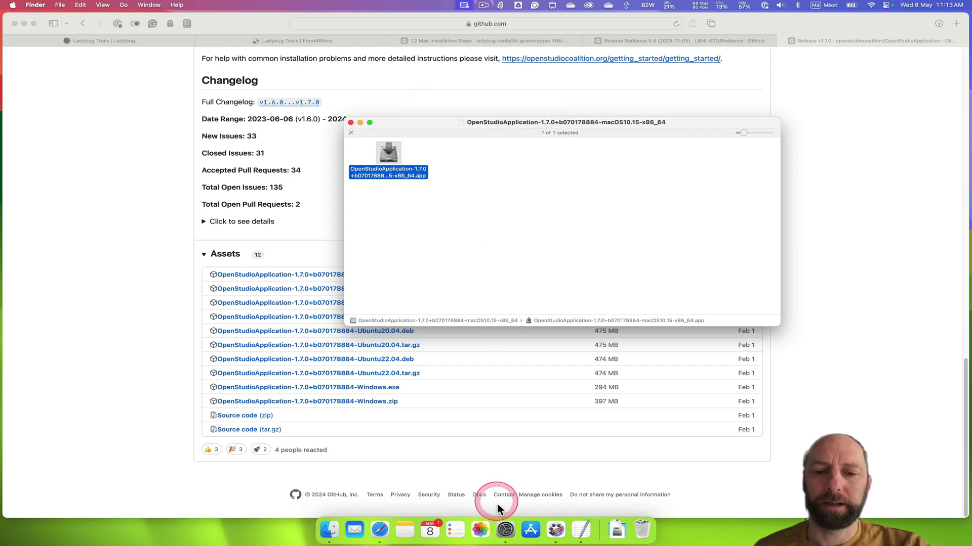
- Switch to System Settings and allow the blocked OpenStudioApplication installer to open anyway under Privacy & Security, confirming the override
click(504, 531)
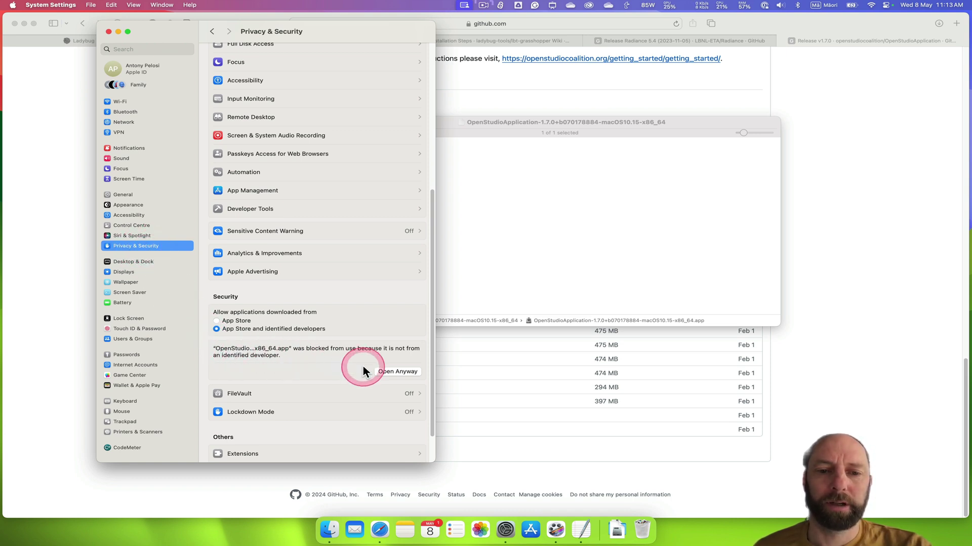
click(397, 372)
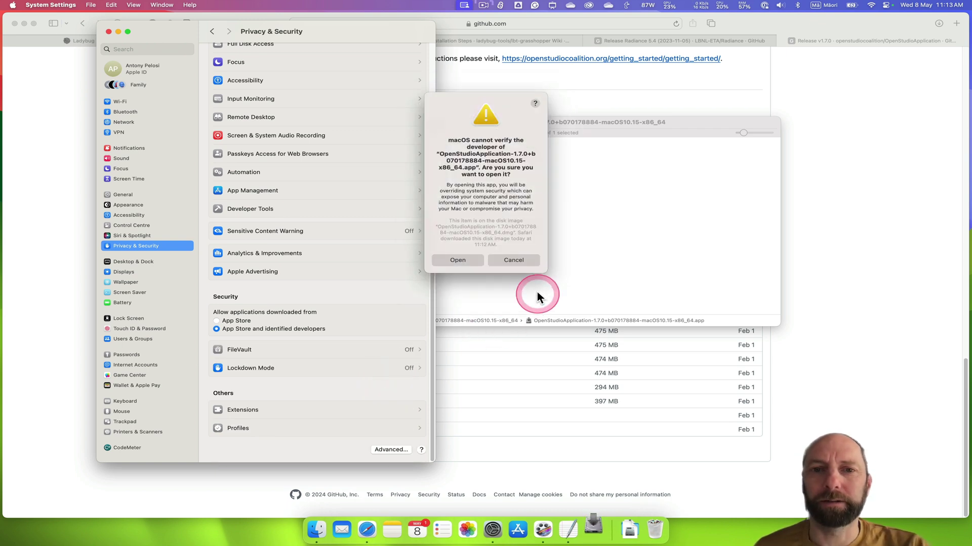
click(460, 260)
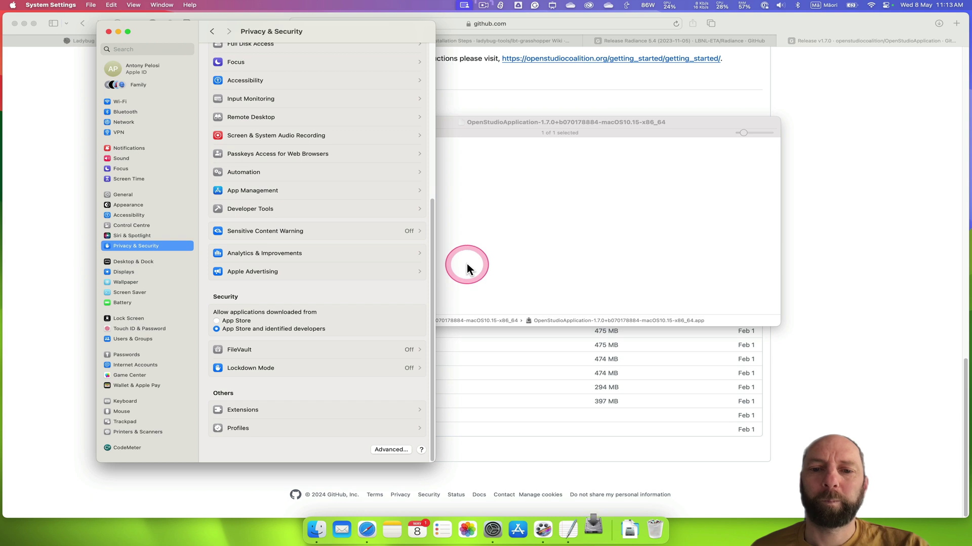
click(469, 265)
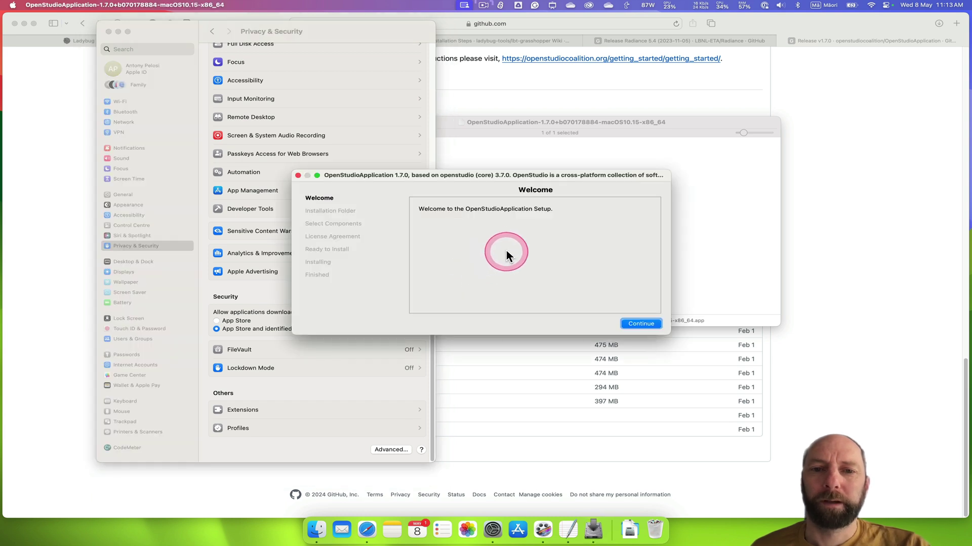
- Set up the OpenStudioApplication installation with the default folder /Applications/OpenStudioApplication-1.7.0 and all five components, rechecking the component selection
click(636, 324)
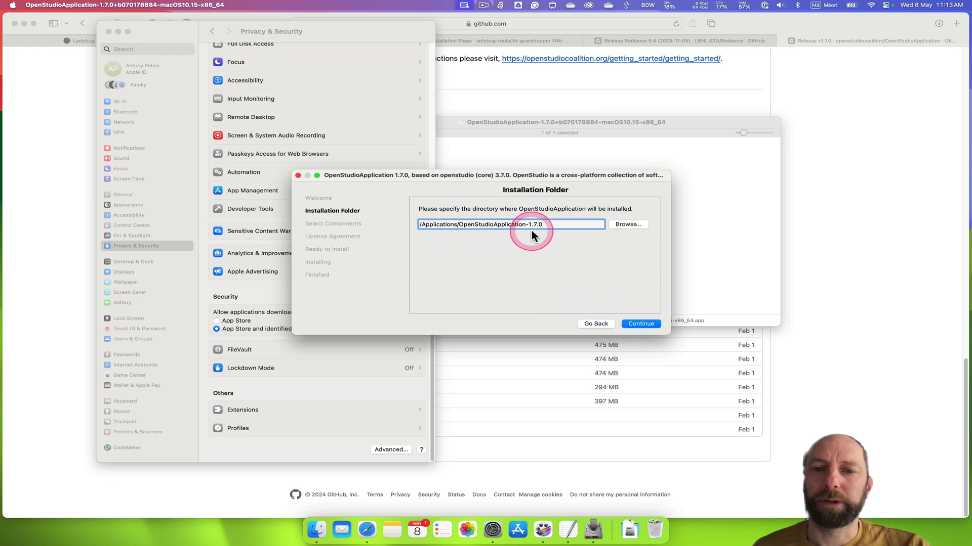
click(640, 326)
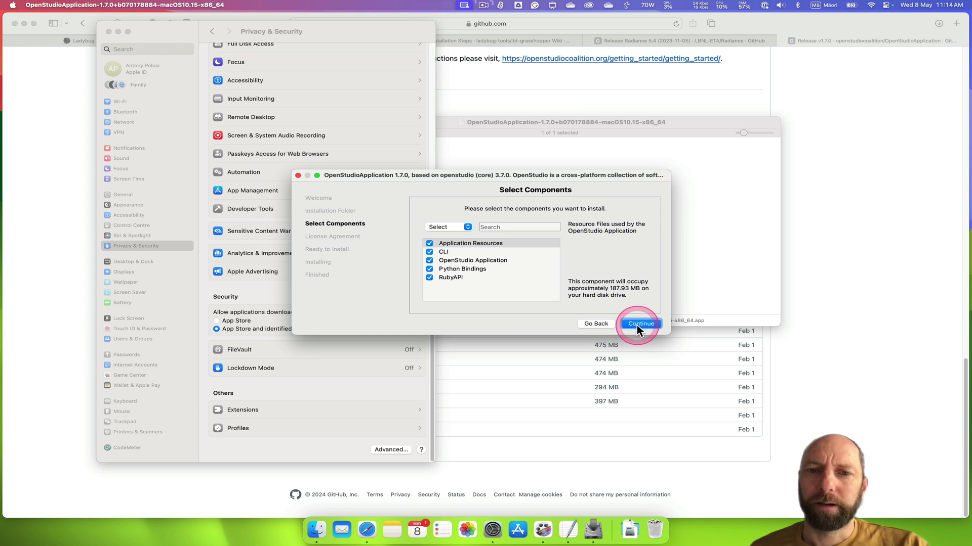
click(638, 326)
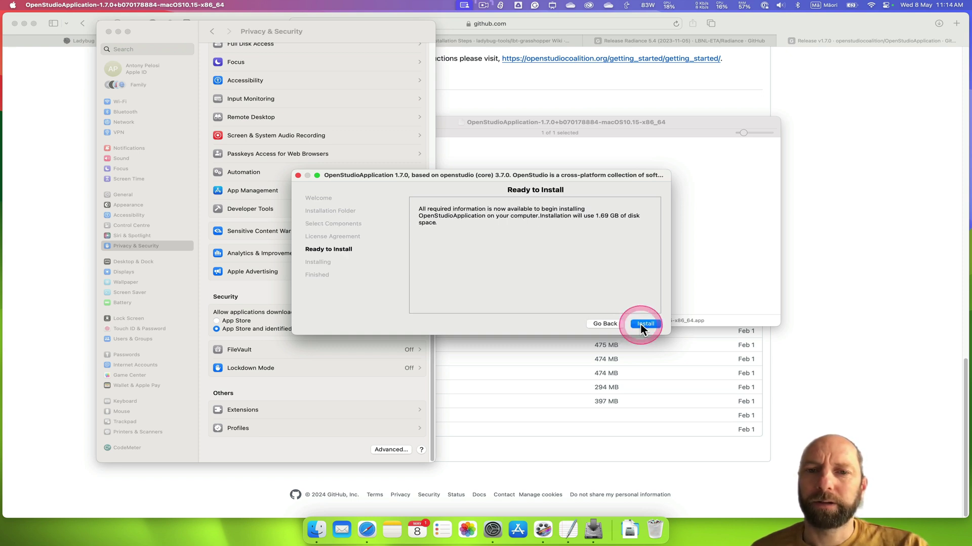
click(611, 324)
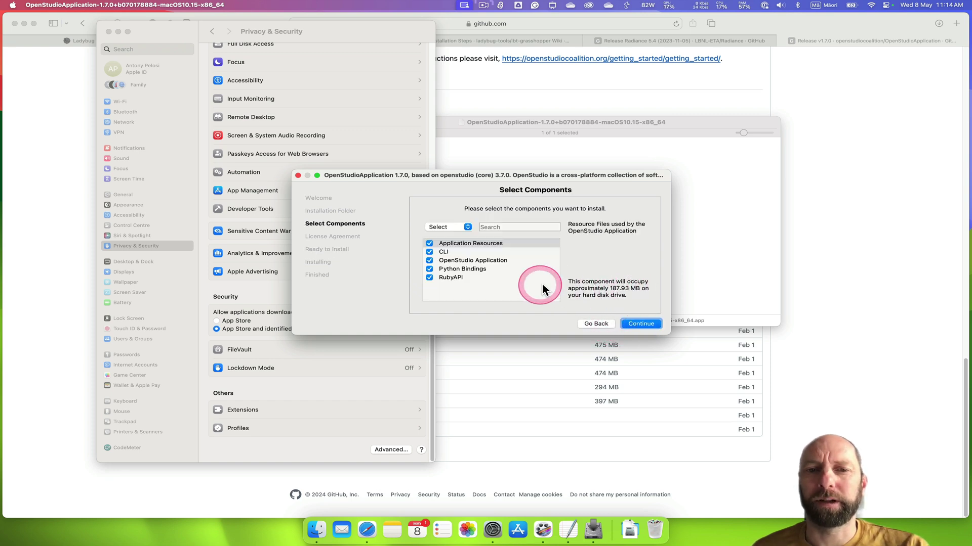
click(641, 324)
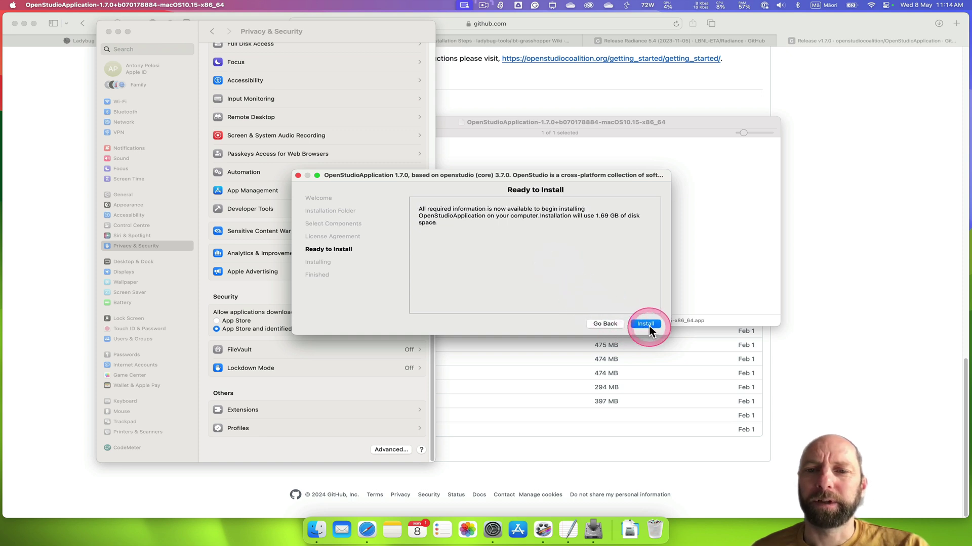
- Install OpenStudioApplication, authorising it with the account password, and close the finished installer
click(648, 325)
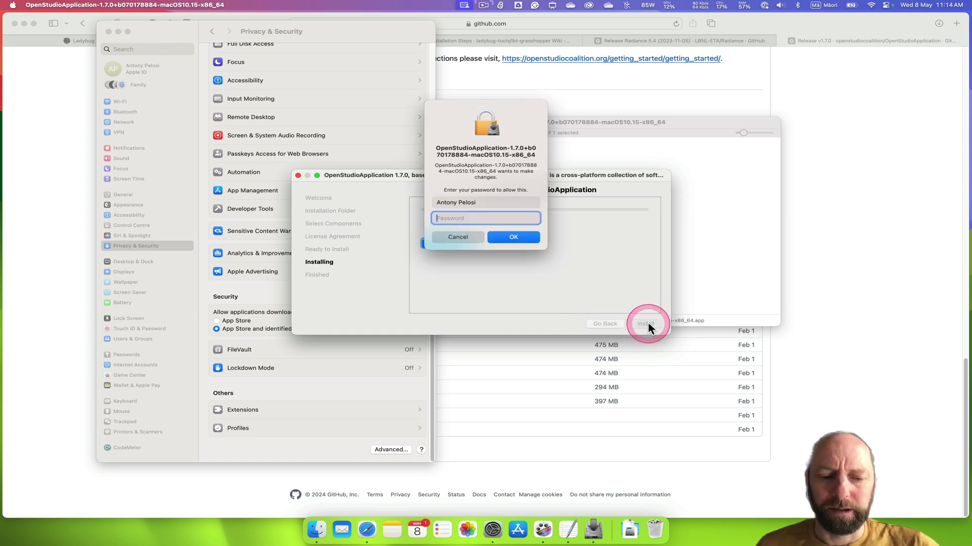
text(••••)
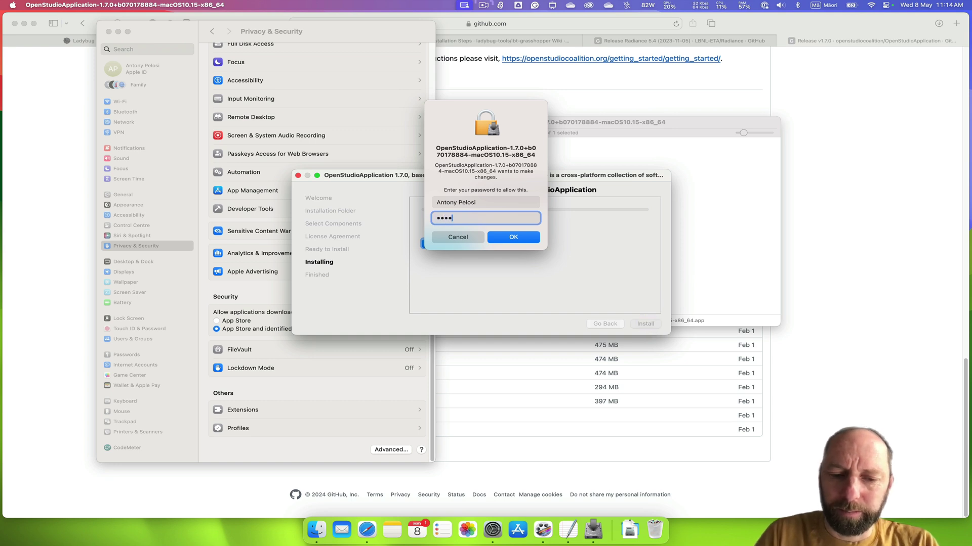
text(•••)
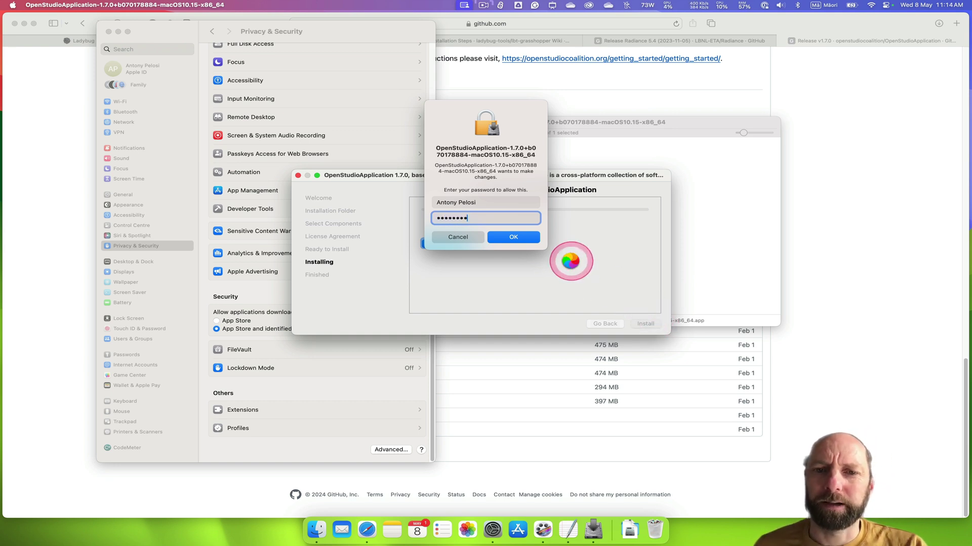
click(512, 237)
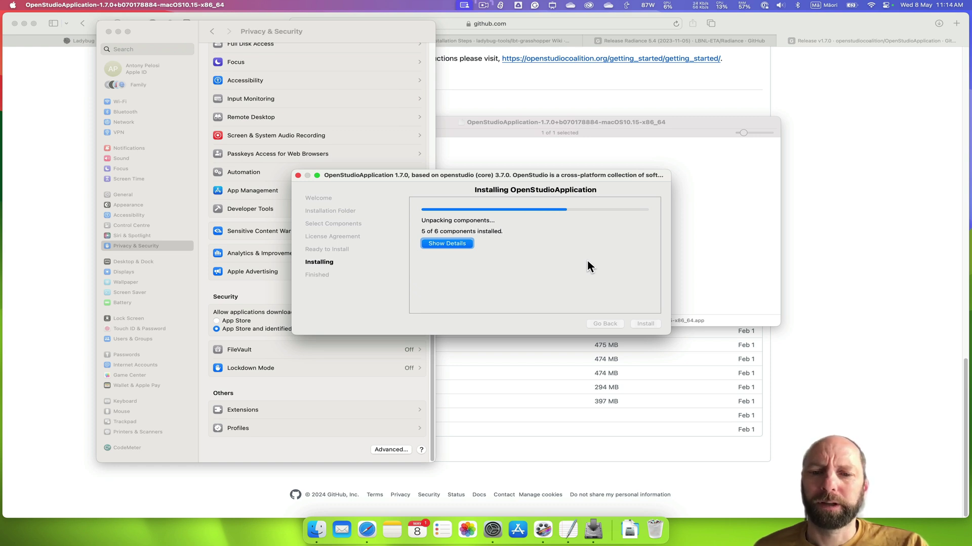
click(463, 241)
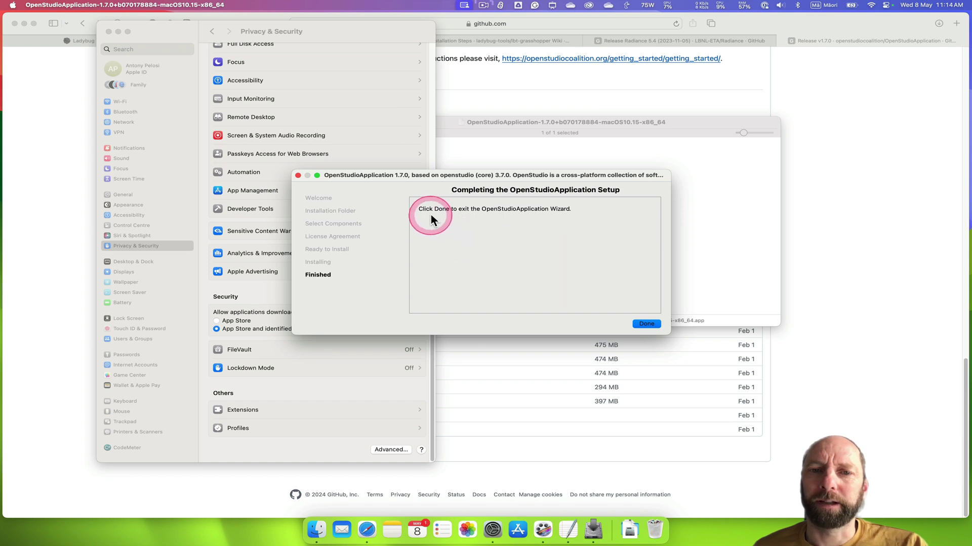
click(647, 323)
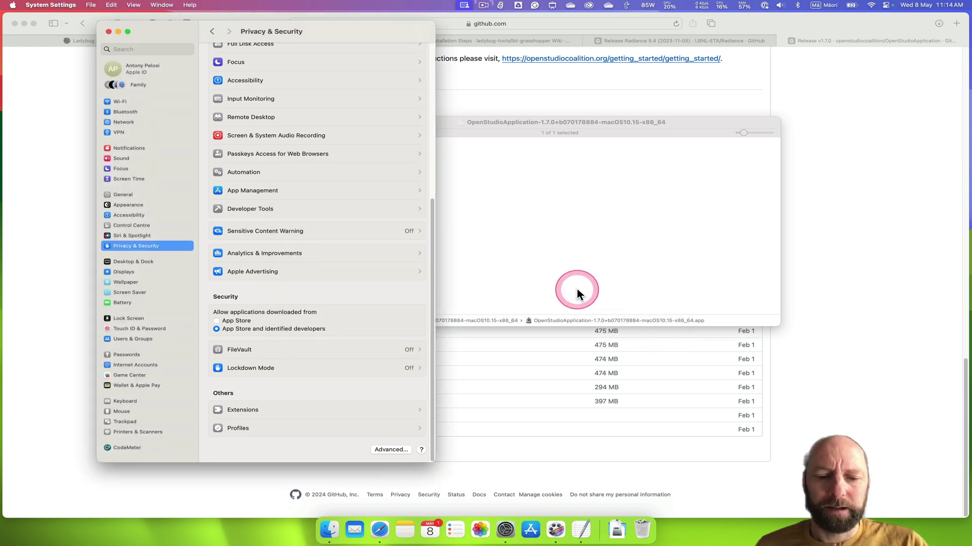
- Switch to Rhino 8, close the System Settings window, and create a new model
key(super+space)
text(rhino)
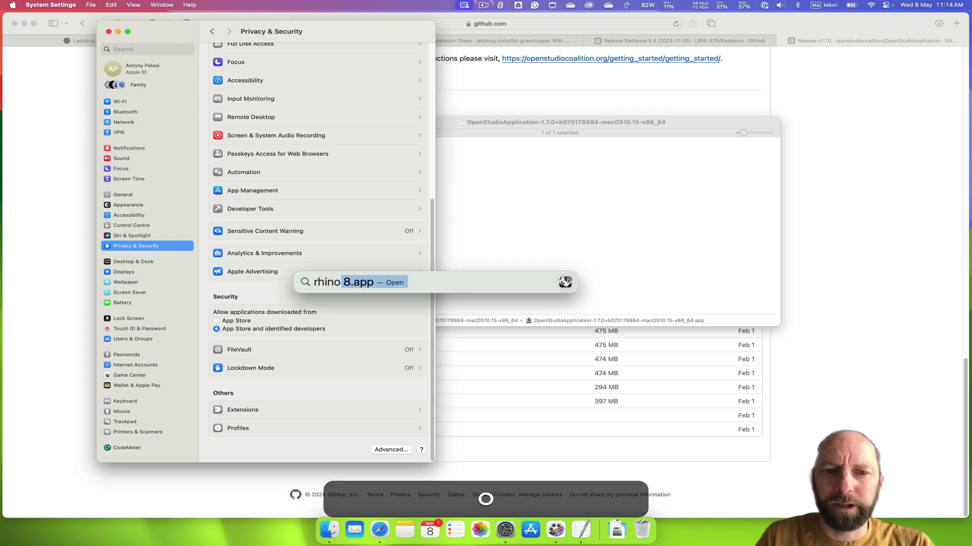
key(Return)
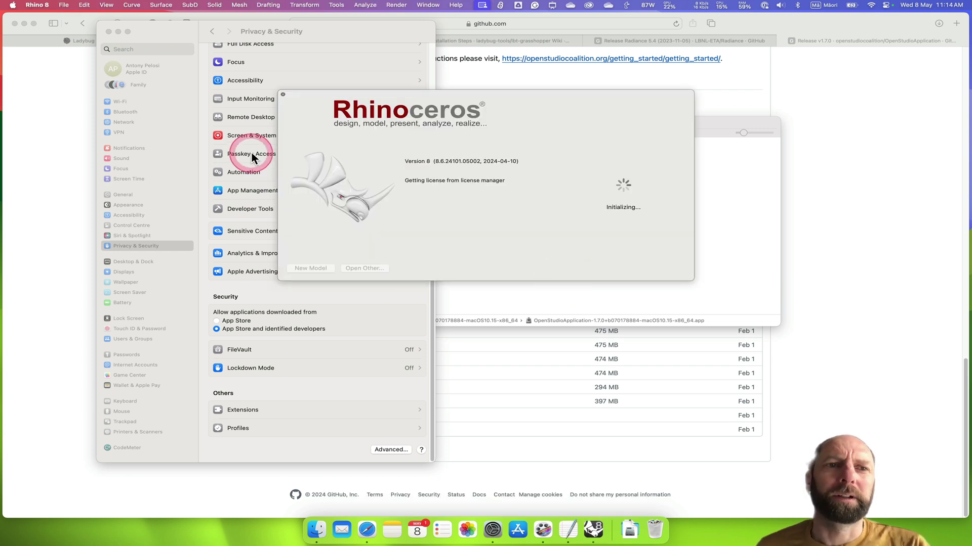
click(108, 31)
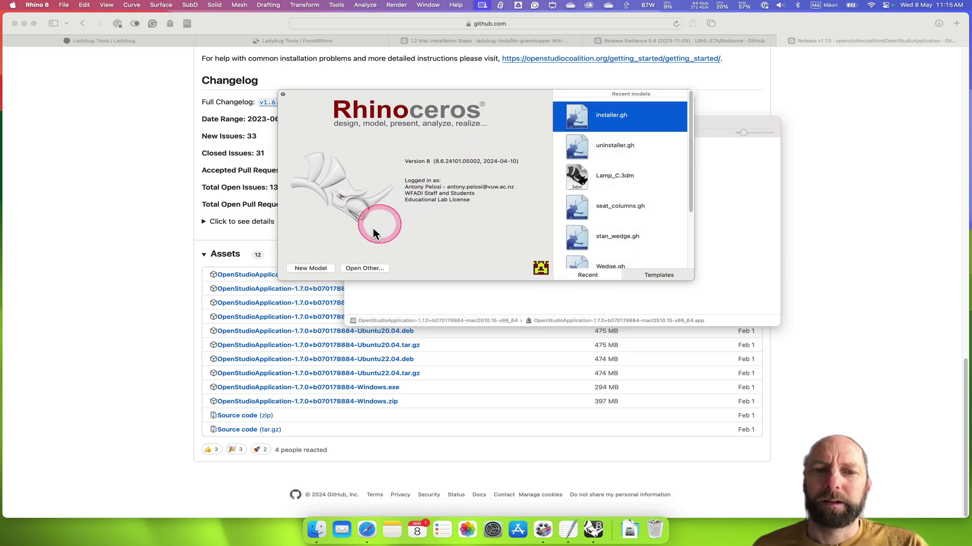
click(317, 268)
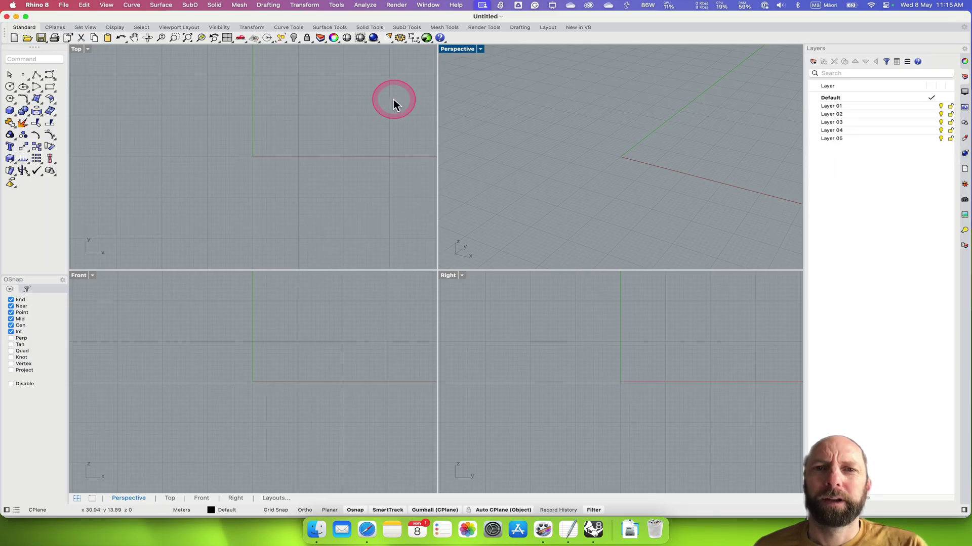
- Launch Grasshopper, reposition its window over the model, and close the getting-started tutorial browser
click(427, 38)
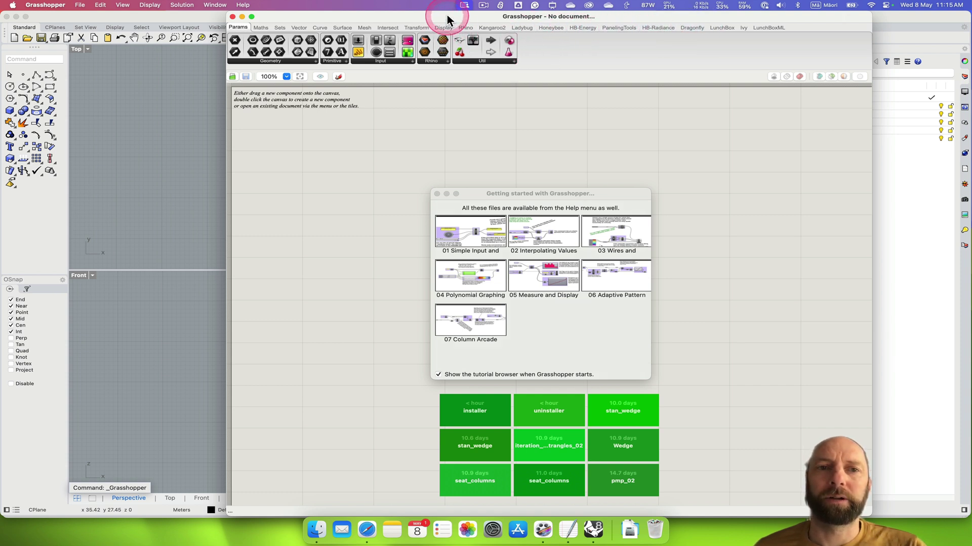
drag(447, 14, 412, 14)
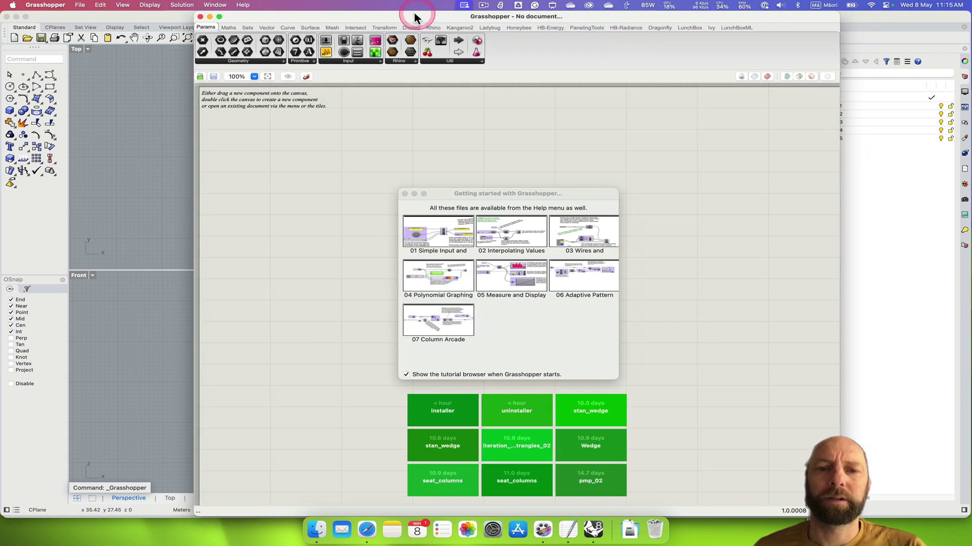
click(402, 193)
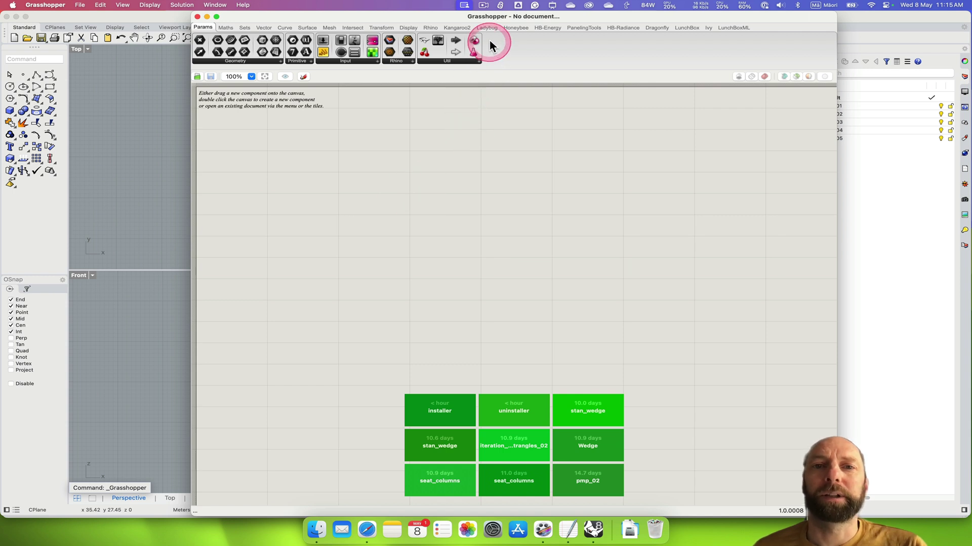
click(514, 219)
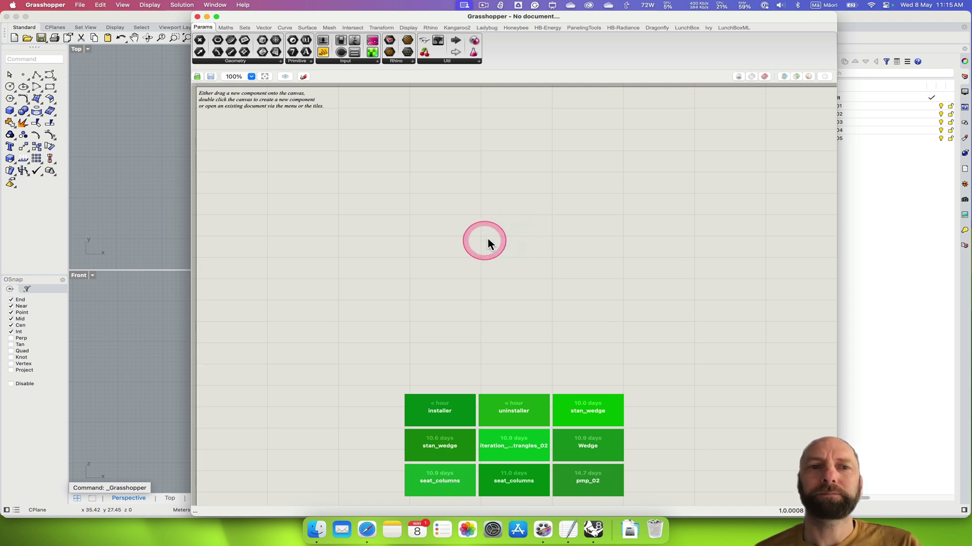